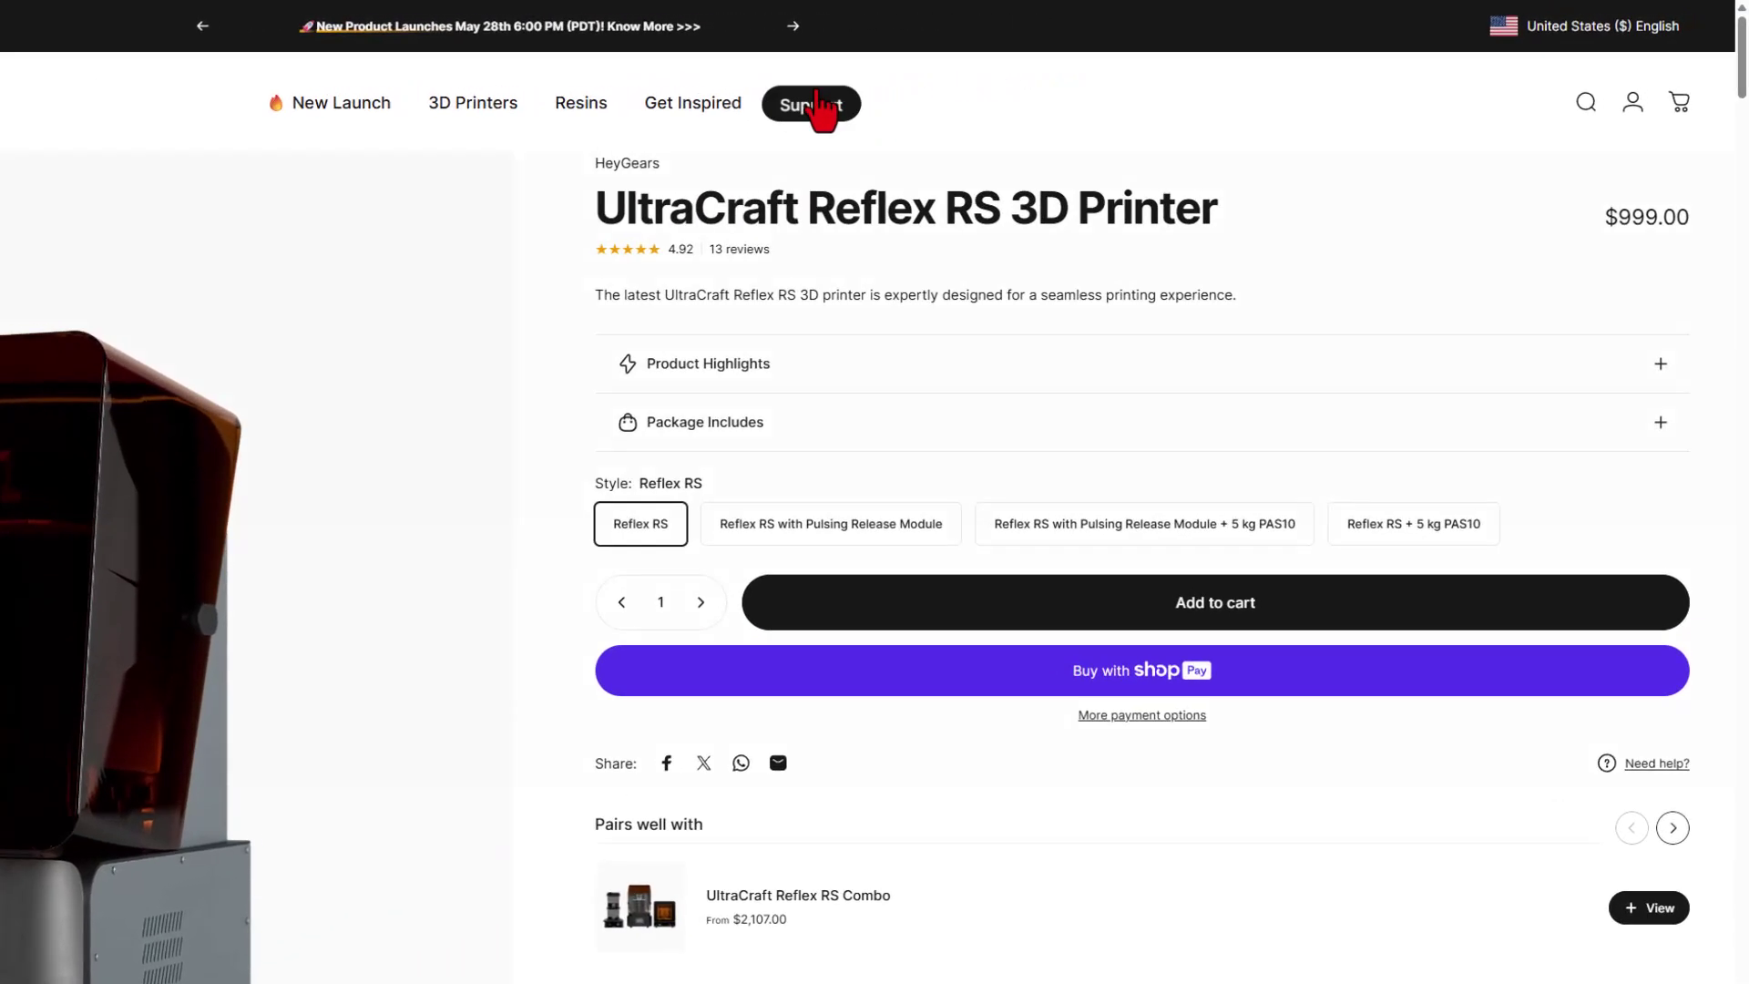
- Go to the Software-BPS download page from the Support menu on the HeyGears website
{"action": "mouse_move", "coordinate": [1060, 73]}
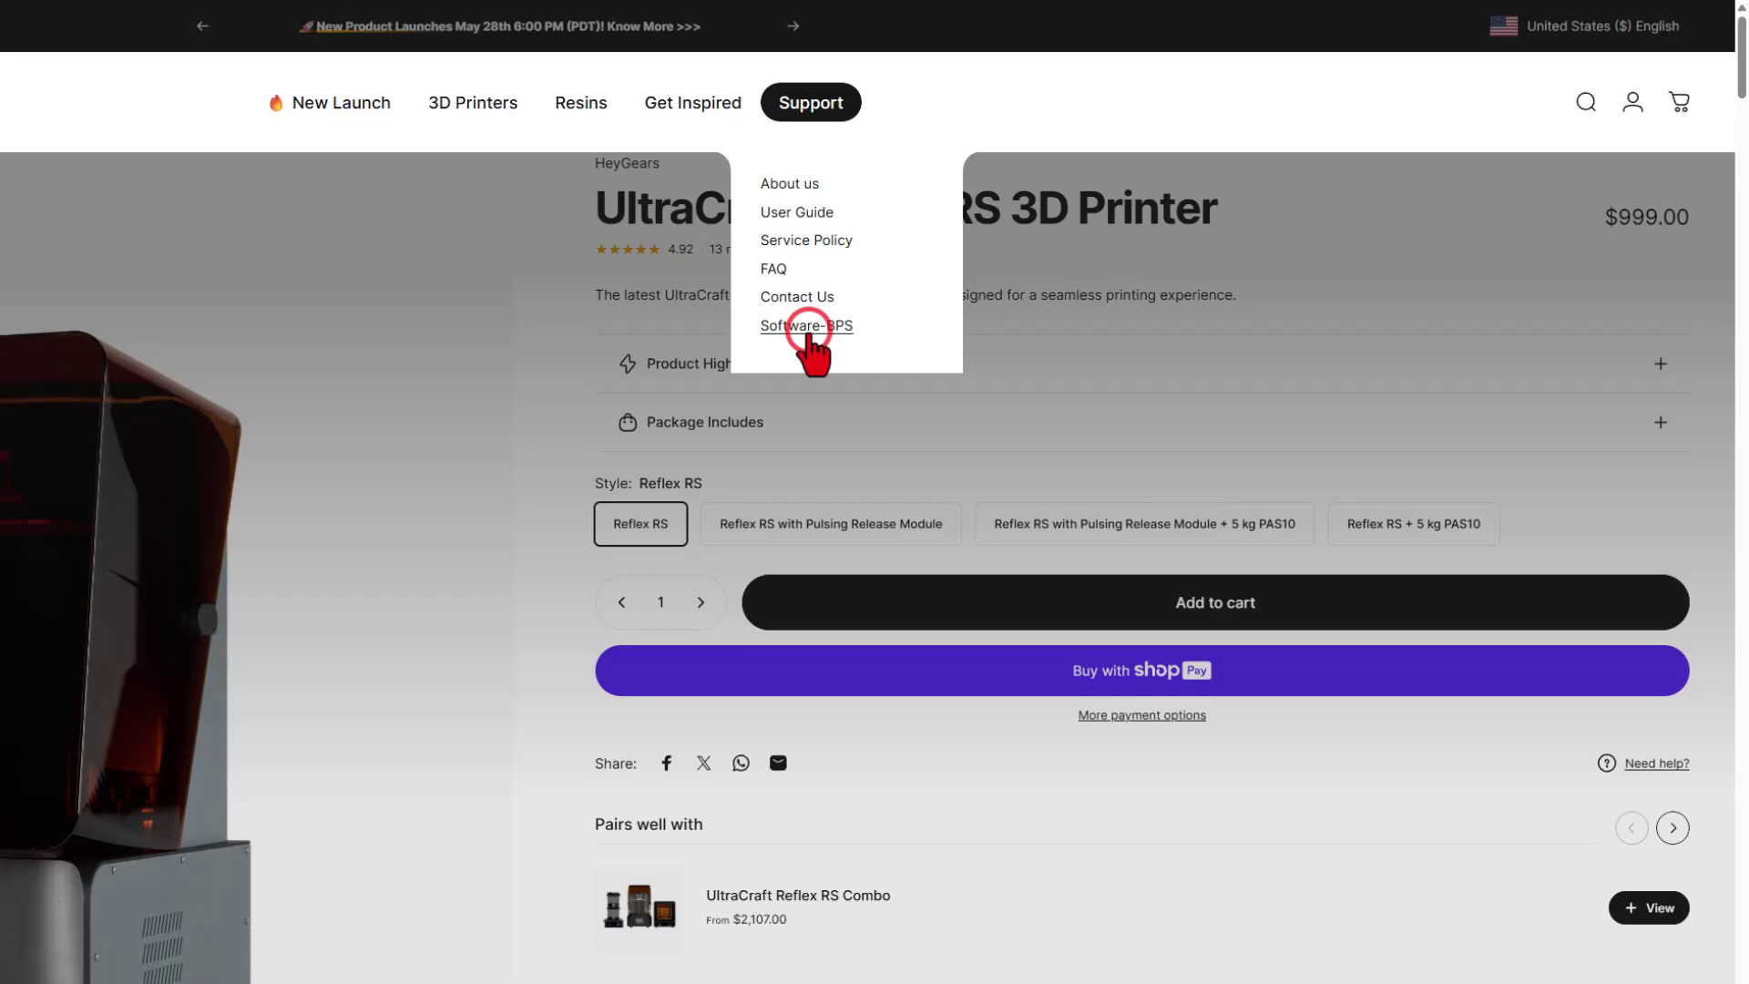
{"action": "left_click", "coordinate": [807, 326]}
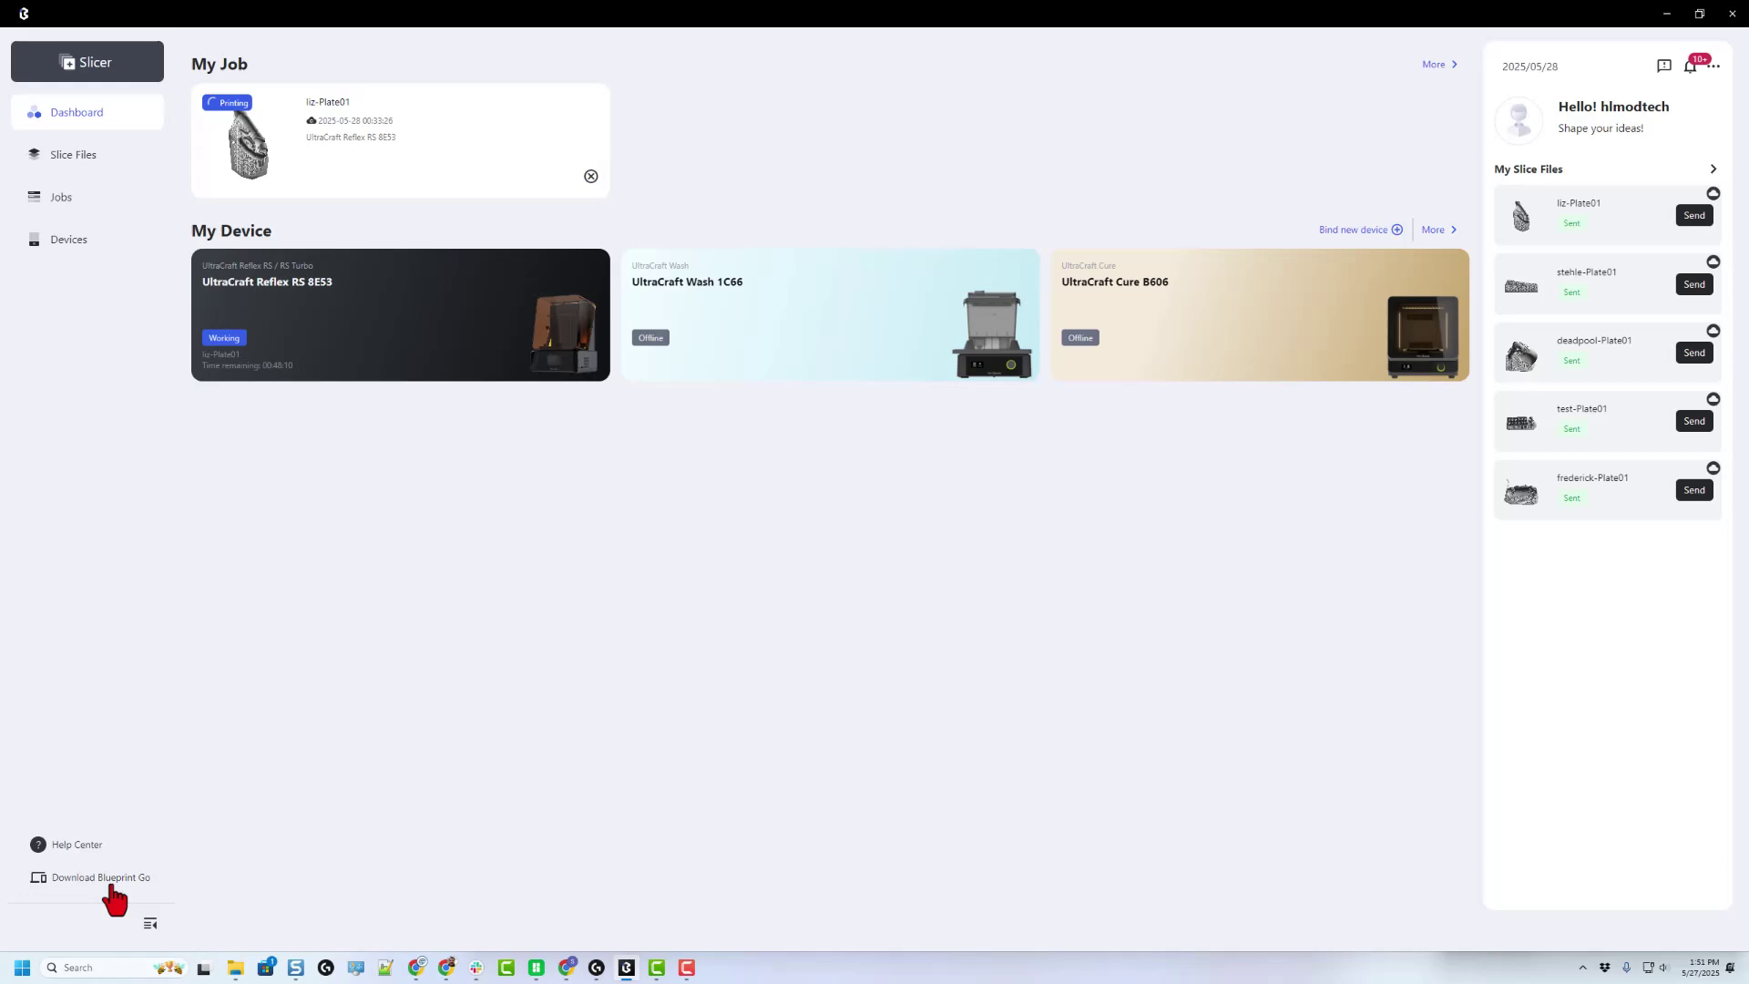
- Open the Help Center and browse the Reflex (with Reflex RS expanded), Wash&Cure, Resin and Solutions guides
{"action": "left_click", "coordinate": [99, 851]}
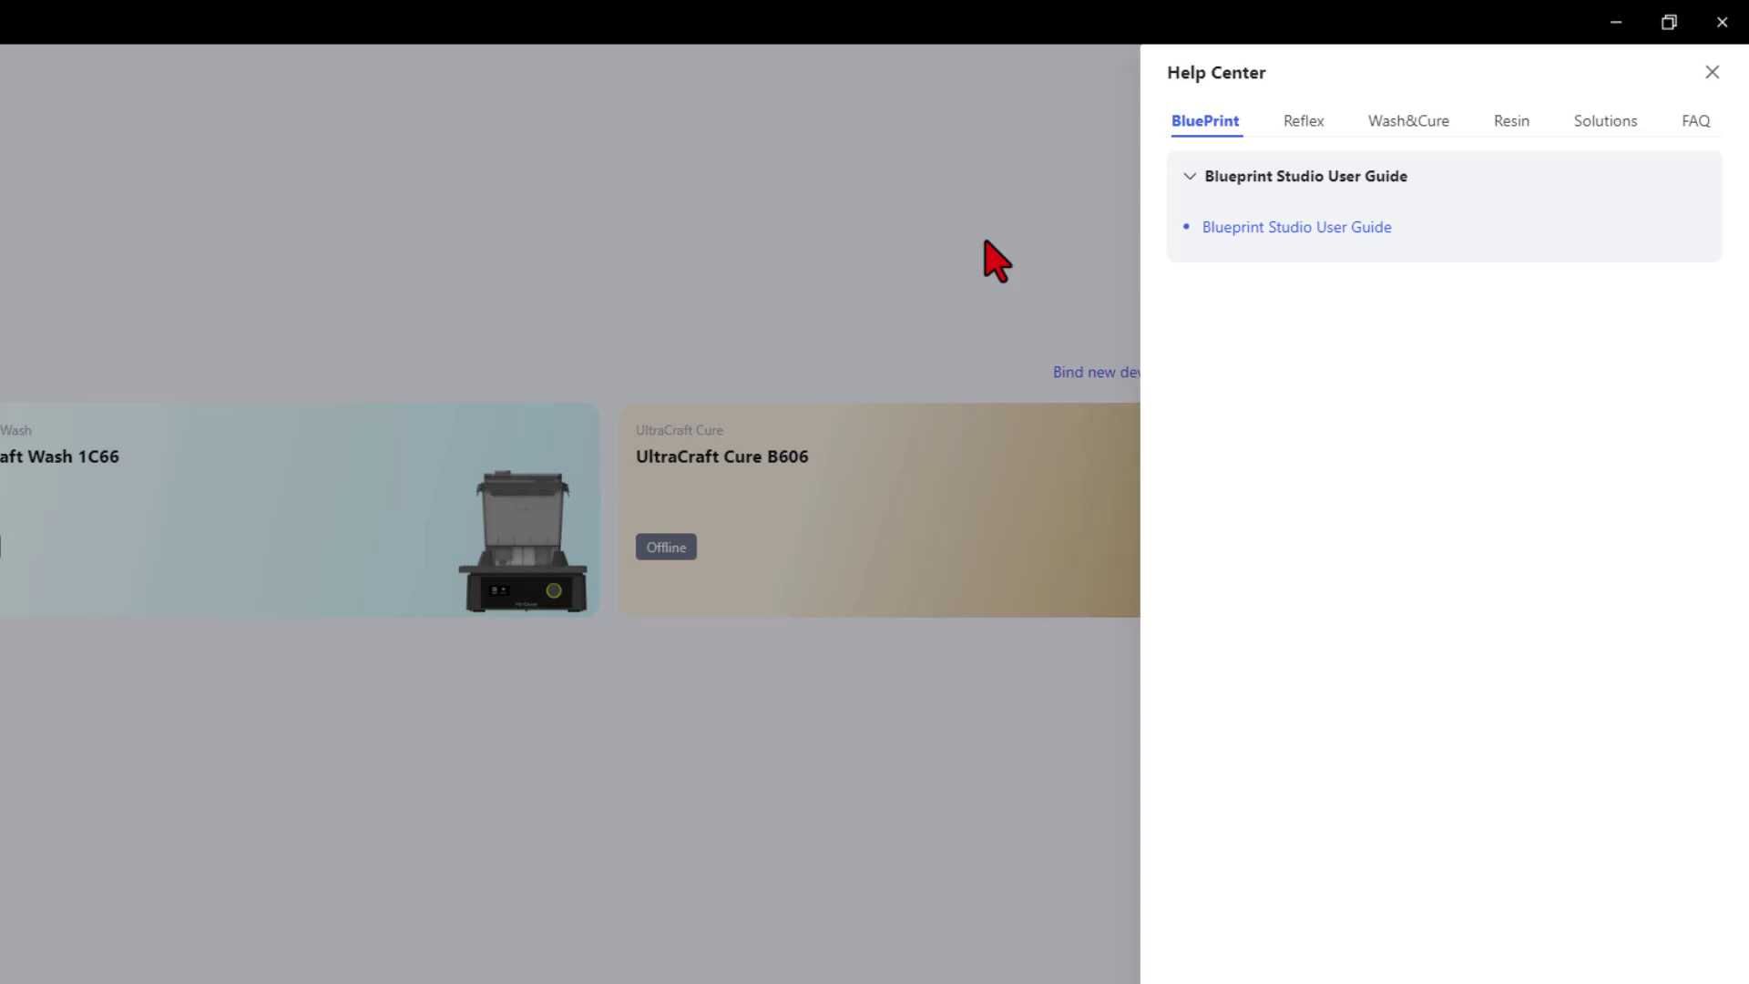
{"action": "left_click", "coordinate": [1303, 120]}
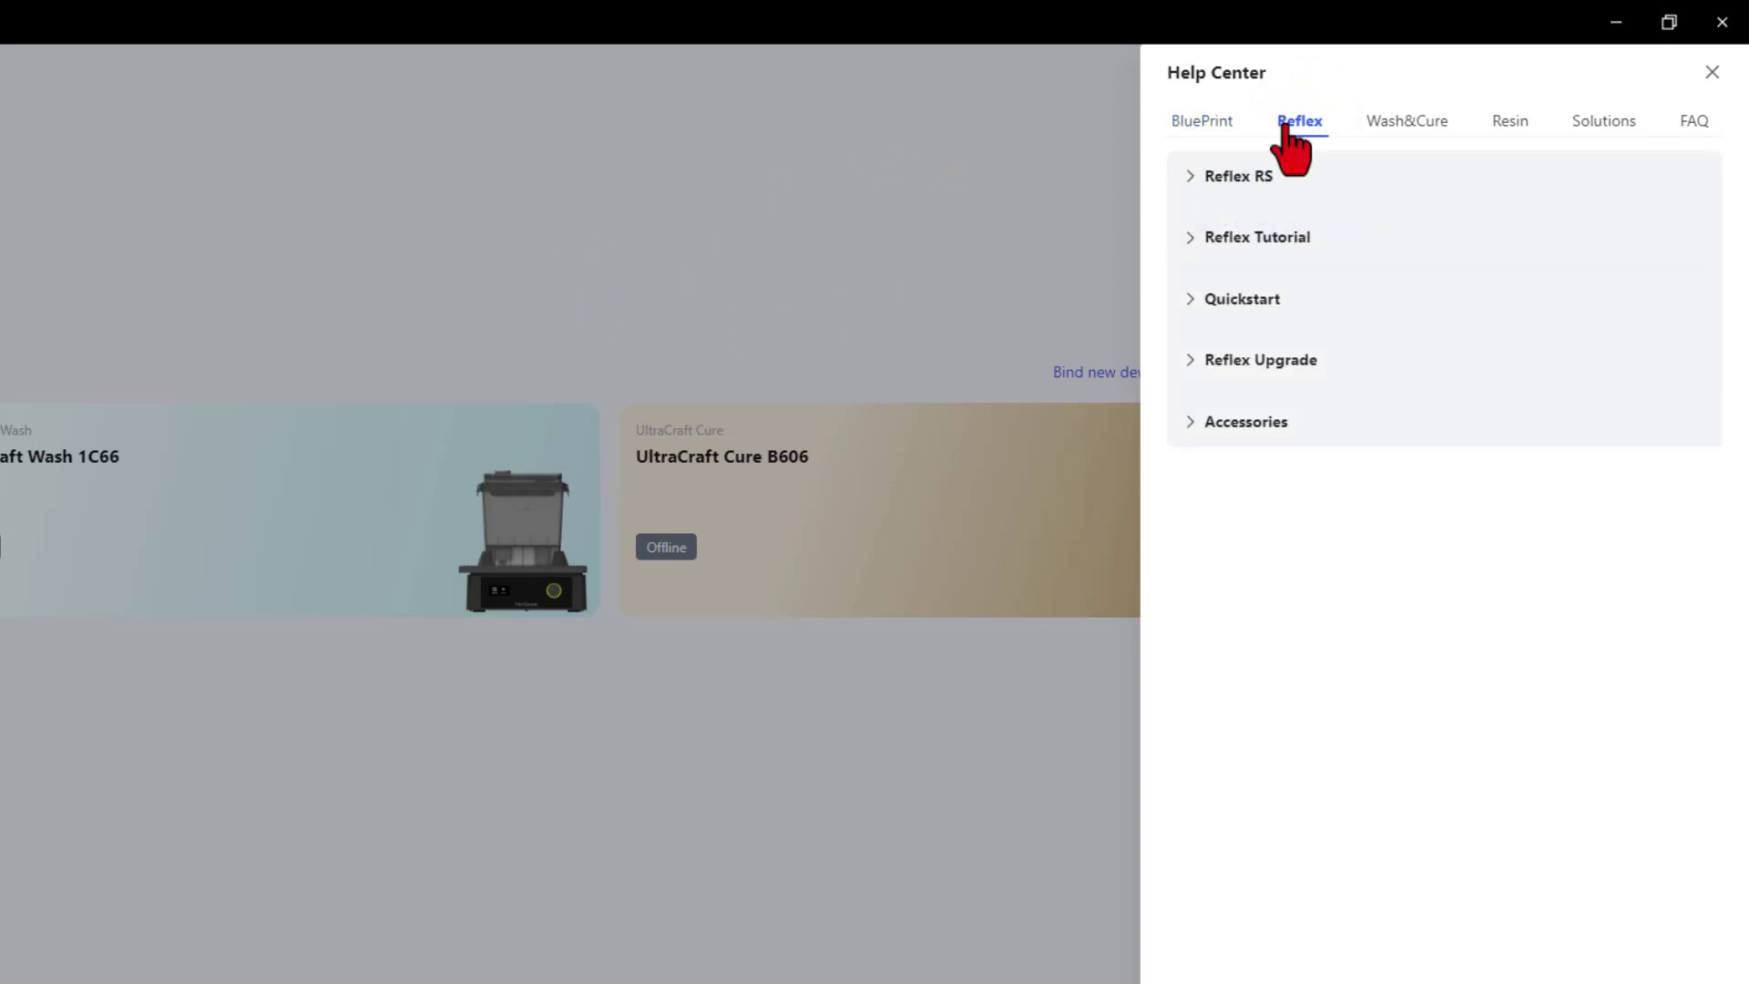
{"action": "left_click", "coordinate": [1257, 180]}
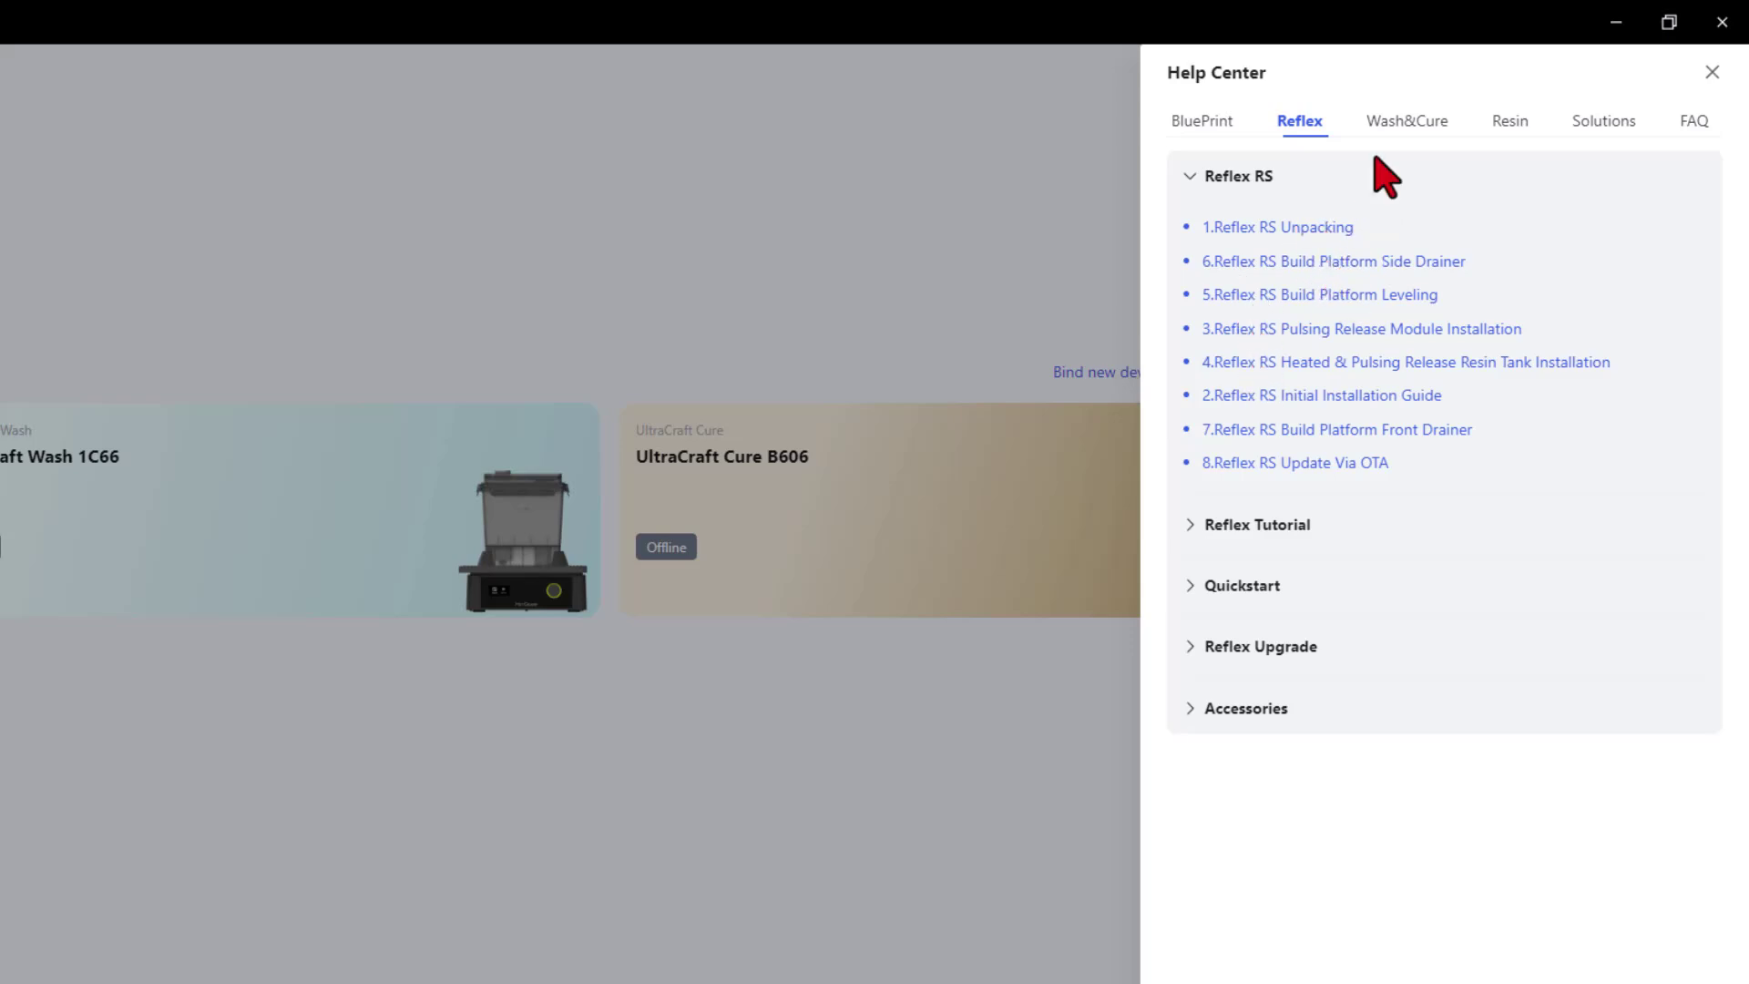
{"action": "left_click", "coordinate": [1394, 128]}
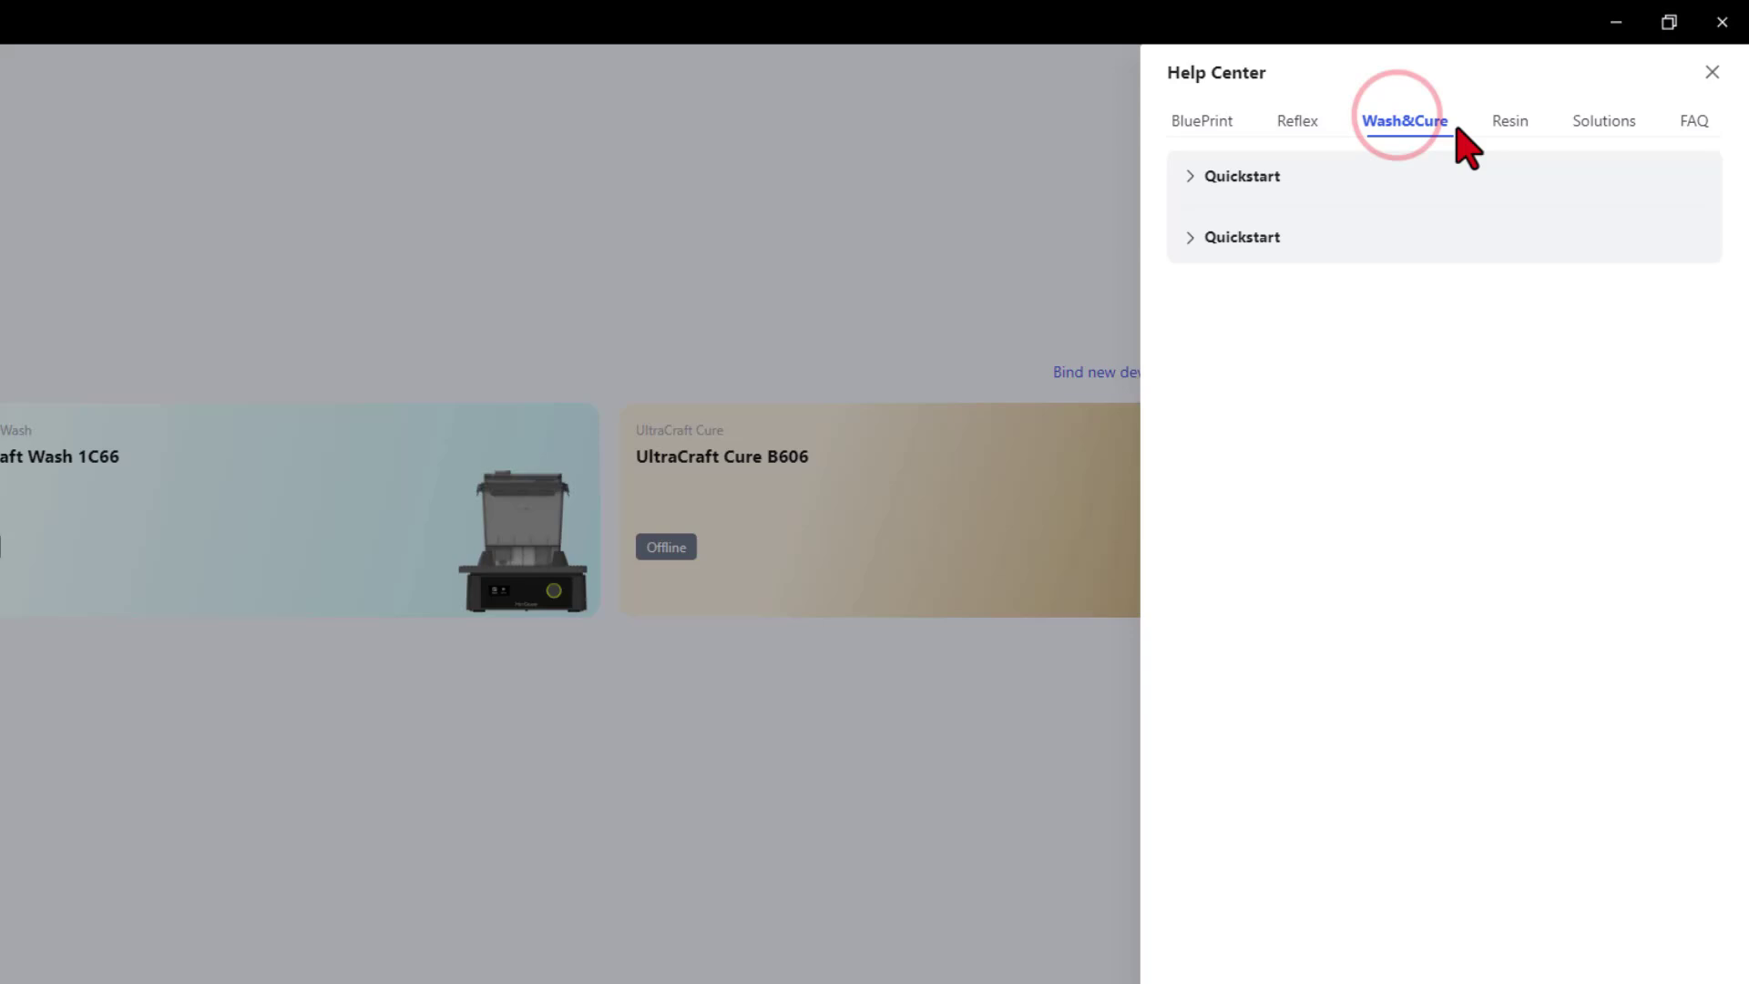
{"action": "left_click", "coordinate": [1503, 122]}
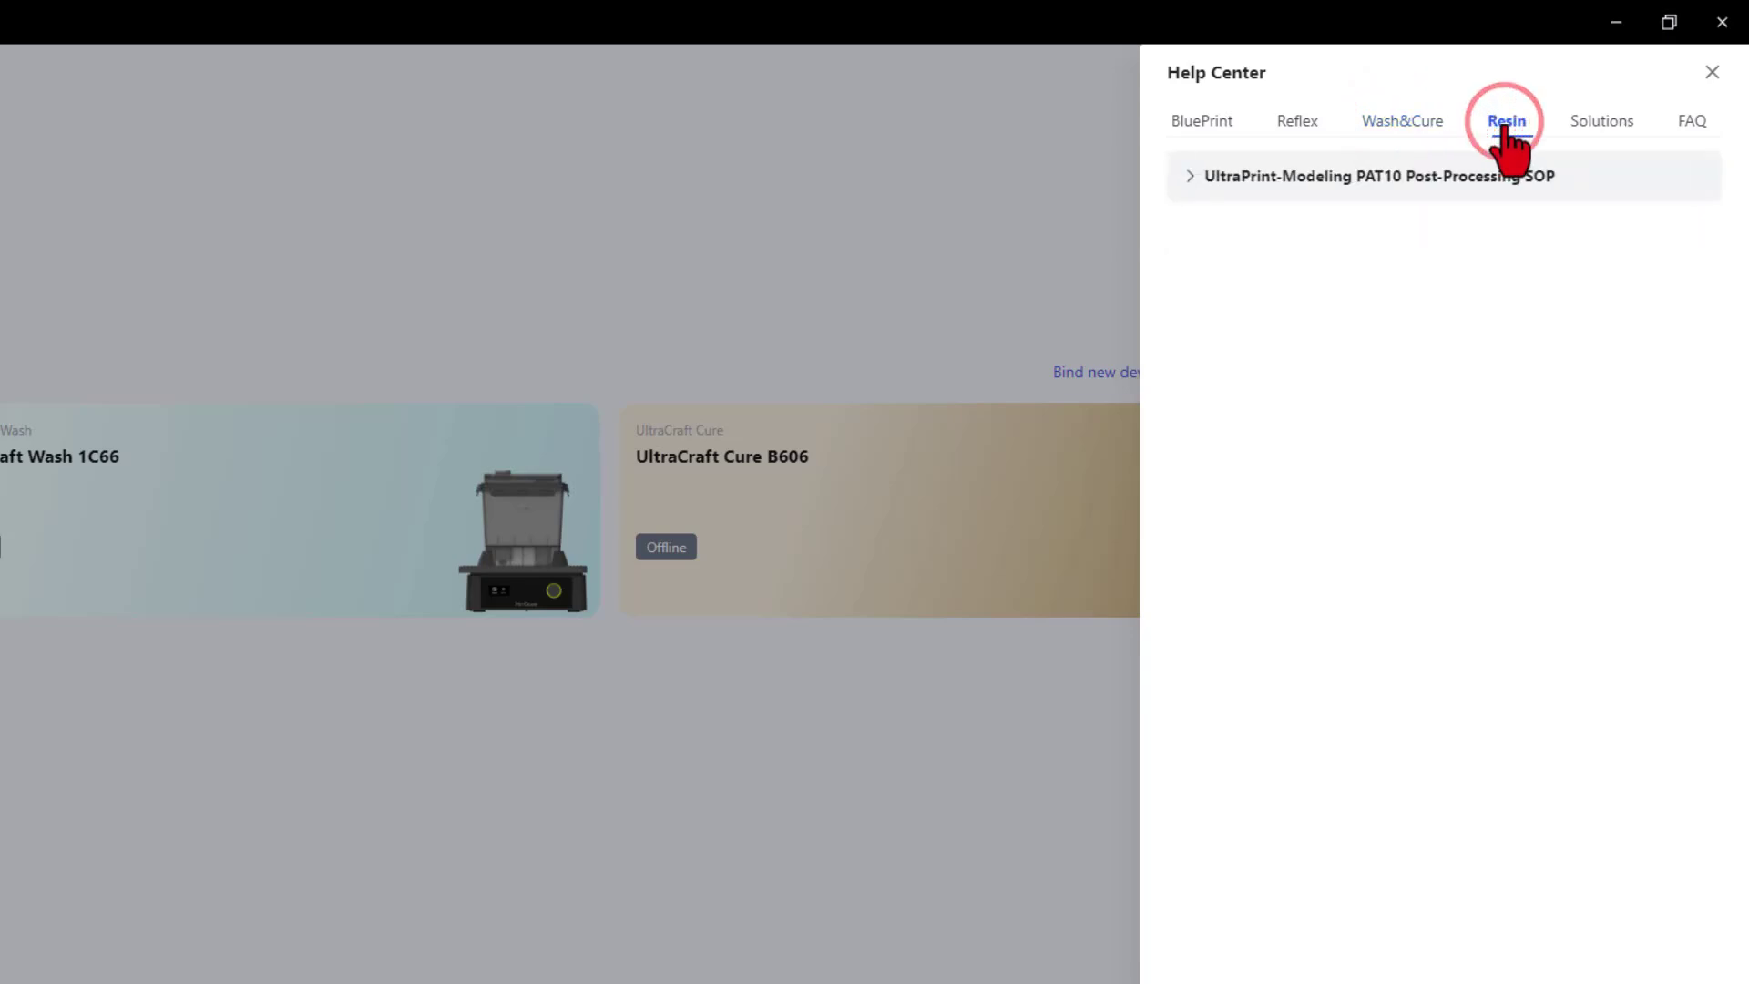
{"action": "left_click", "coordinate": [1580, 119]}
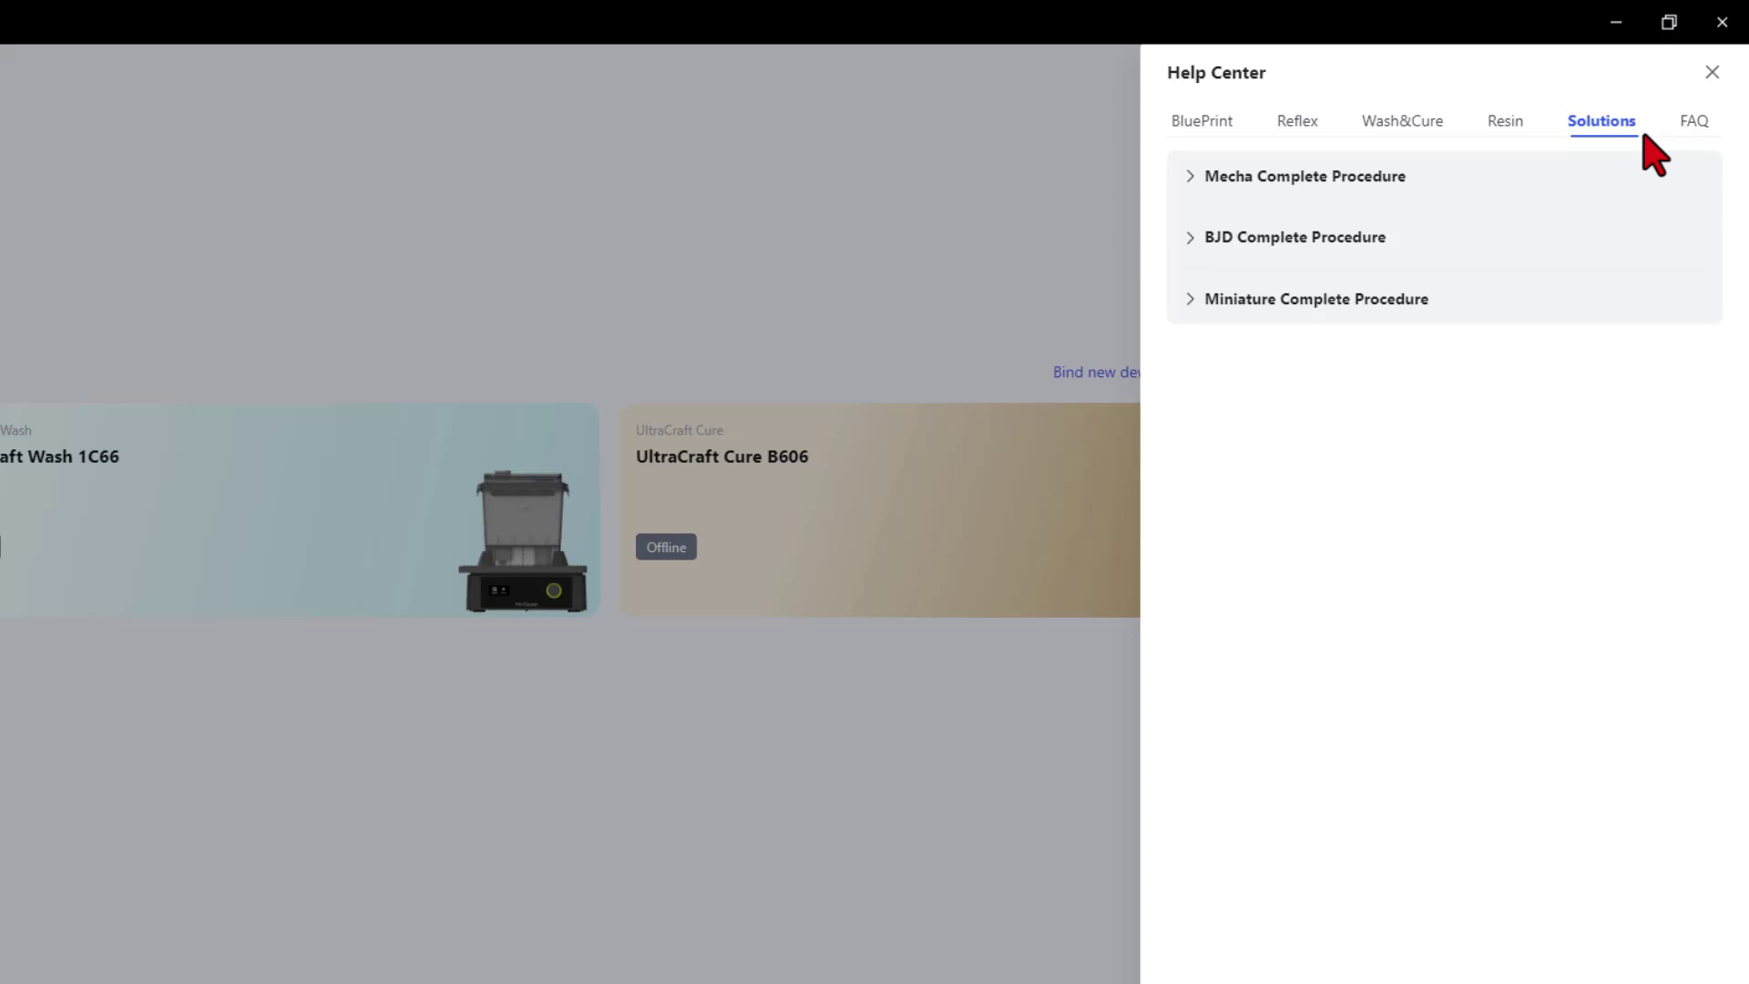
- Expand the Reflex RS section under FAQ, then close the Help Center
{"action": "left_click", "coordinate": [1696, 123]}
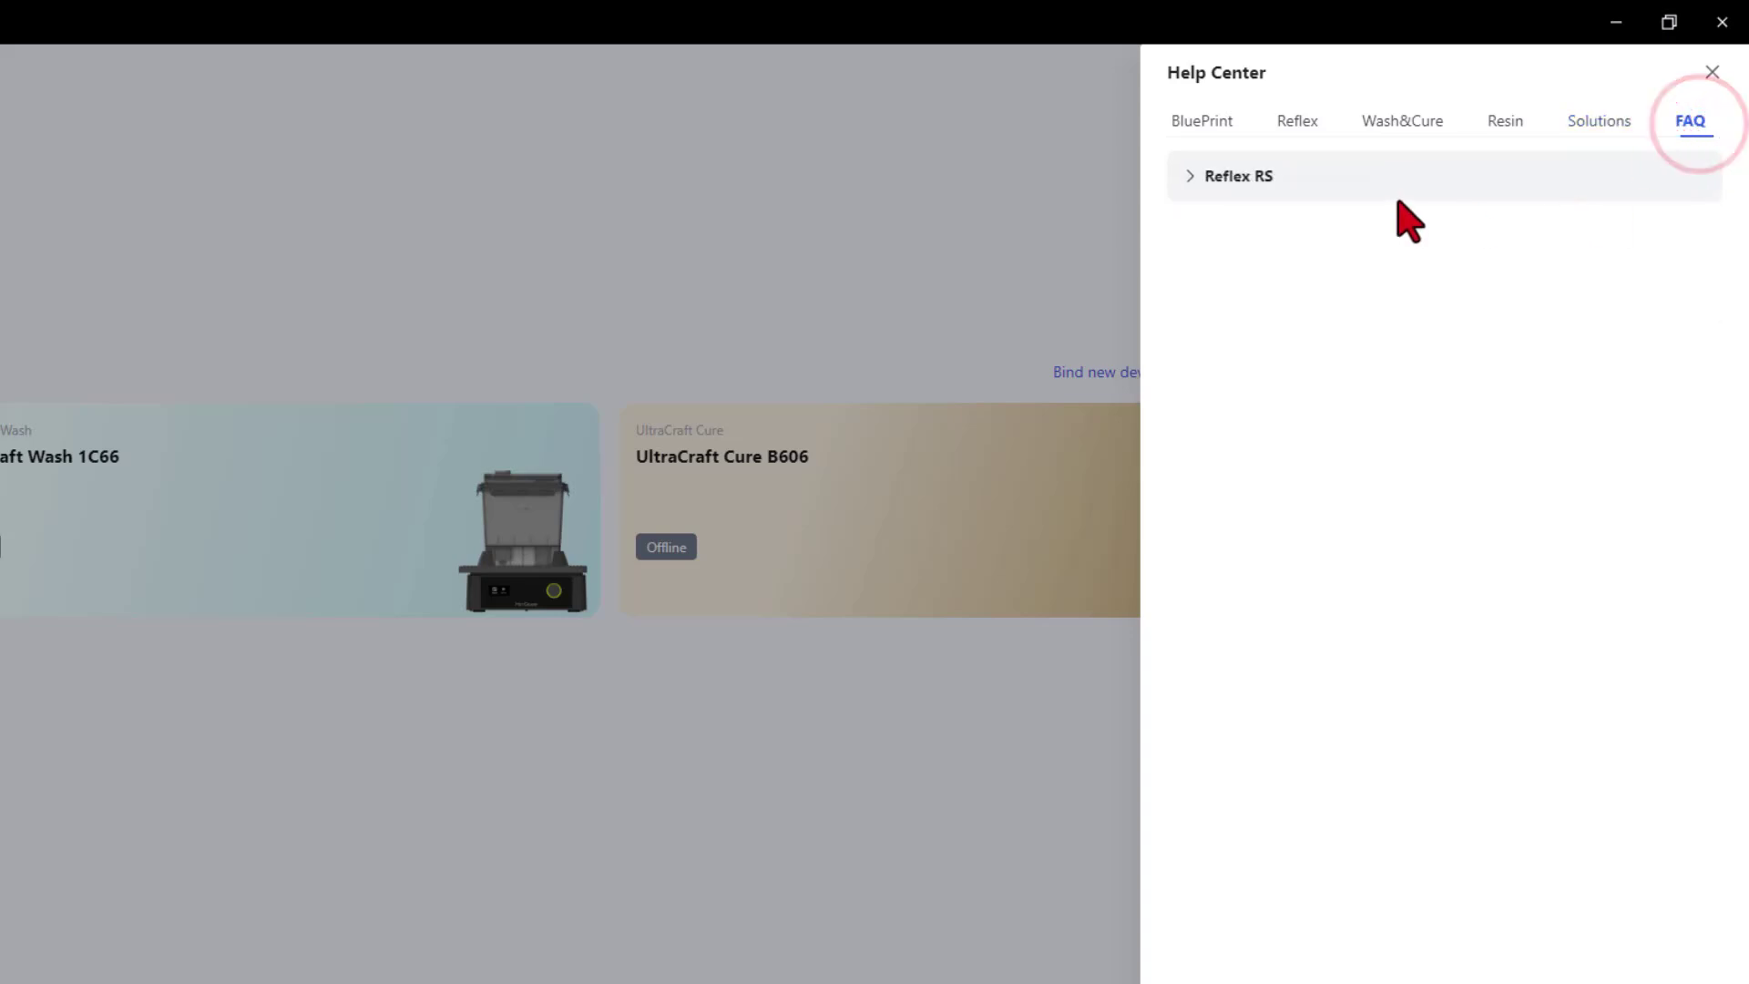
{"action": "left_click", "coordinate": [1230, 176]}
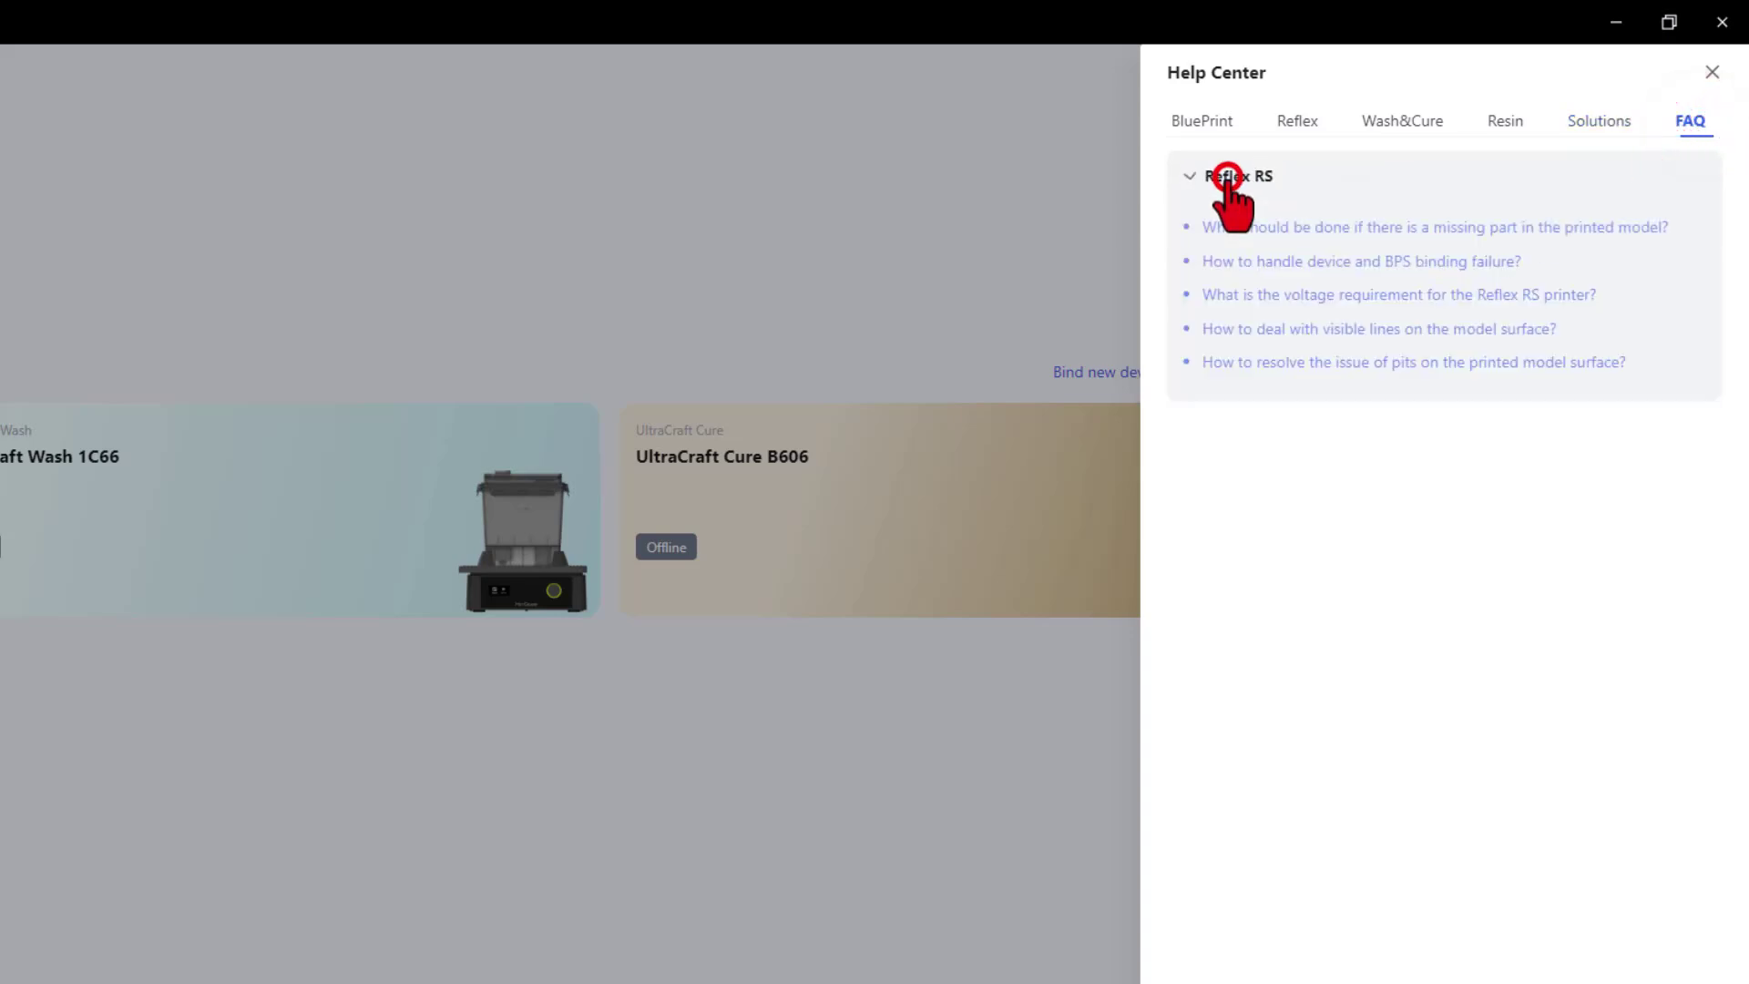
{"action": "left_click", "coordinate": [1230, 175]}
{"action": "left_click", "coordinate": [1230, 176]}
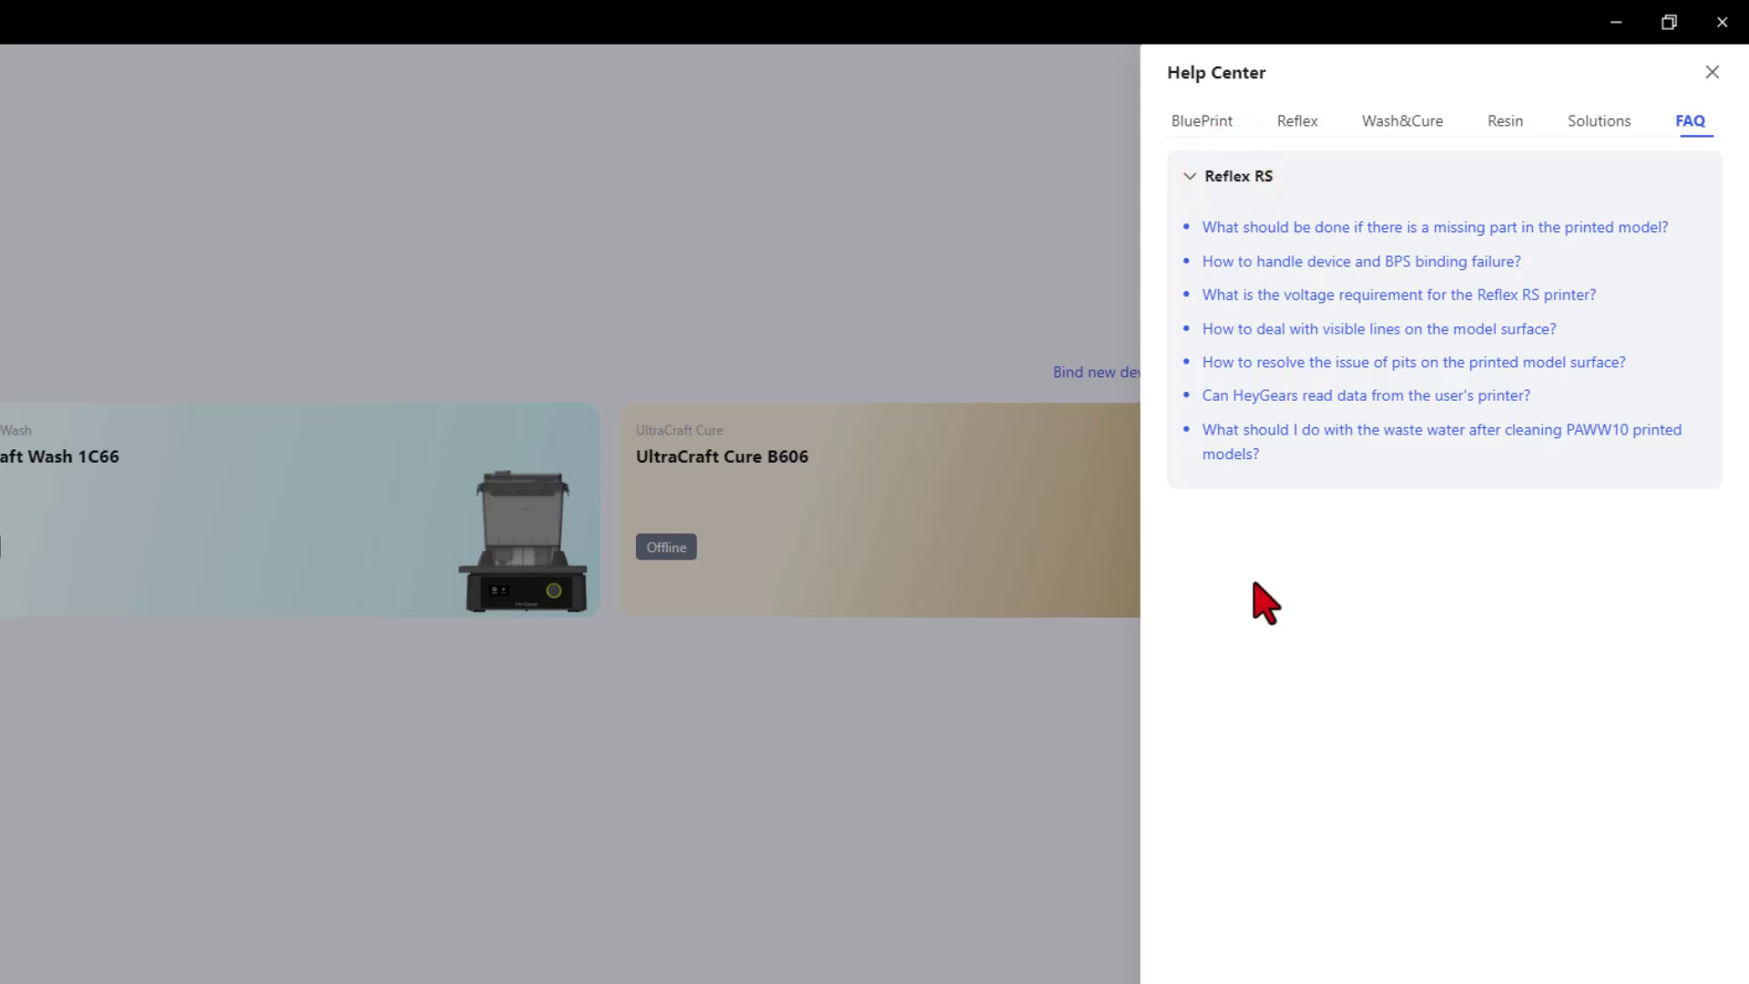
{"action": "left_click", "coordinate": [347, 615]}
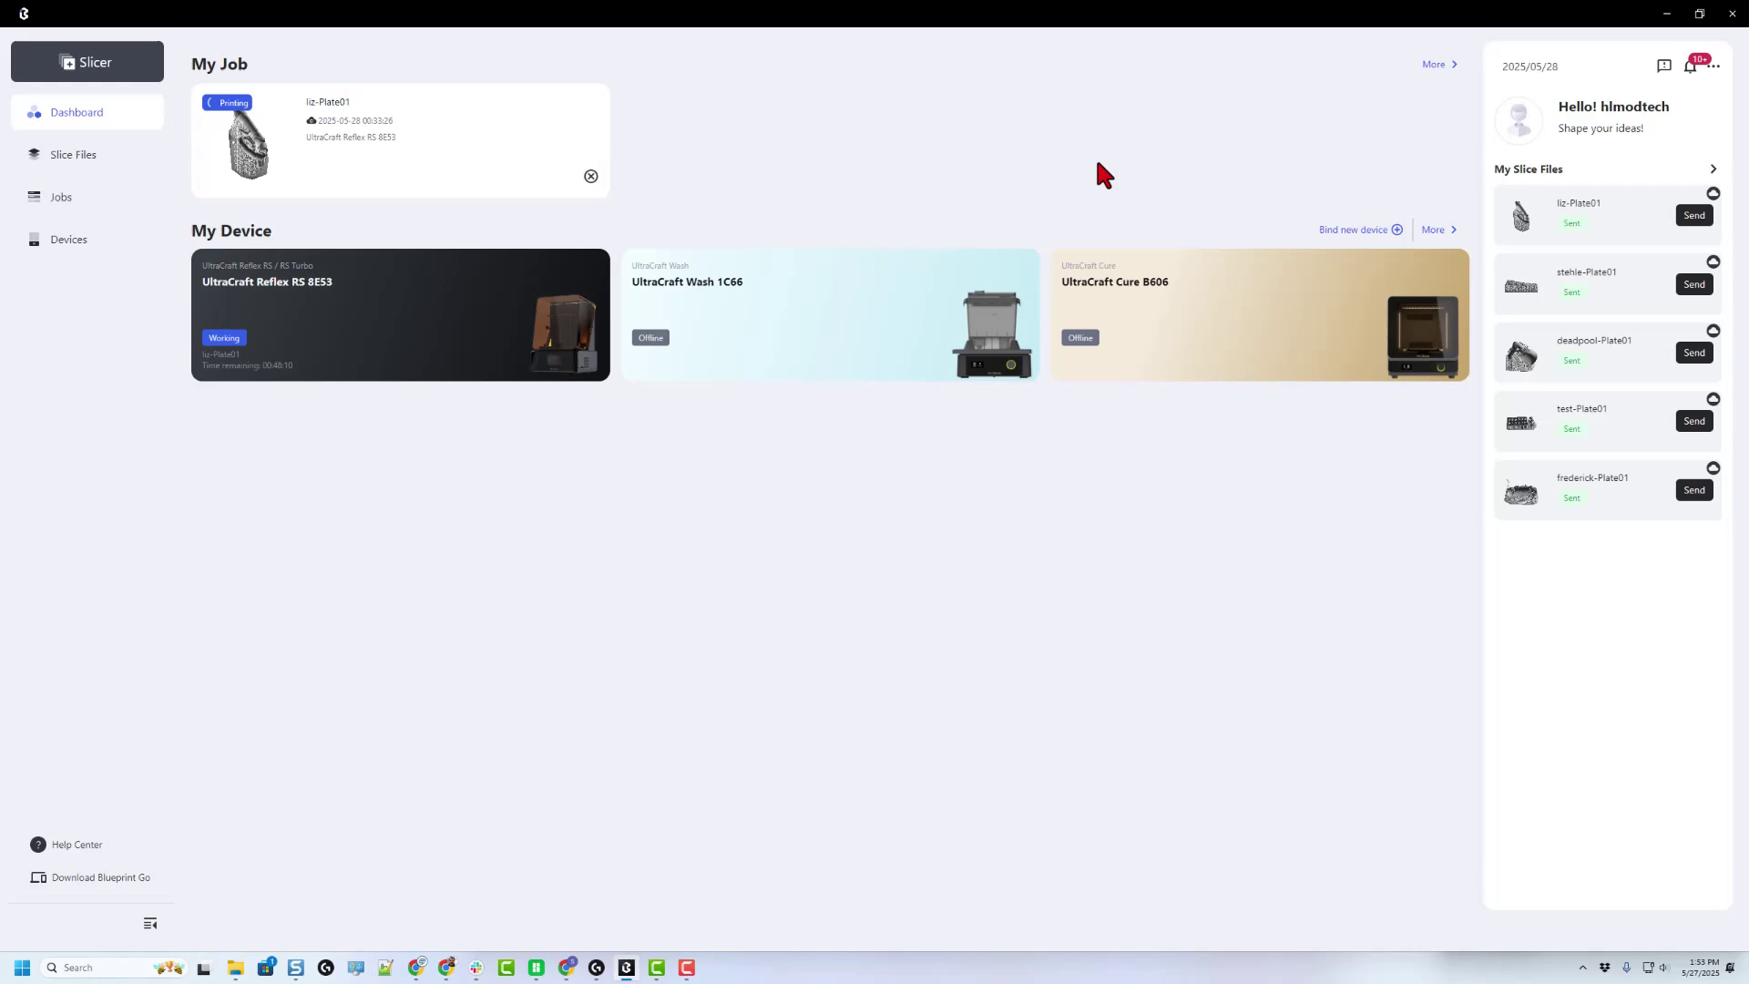
- View the full My Slice Files library, return to the Dashboard, and switch to the Slicer workspace
{"action": "left_click", "coordinate": [1713, 171]}
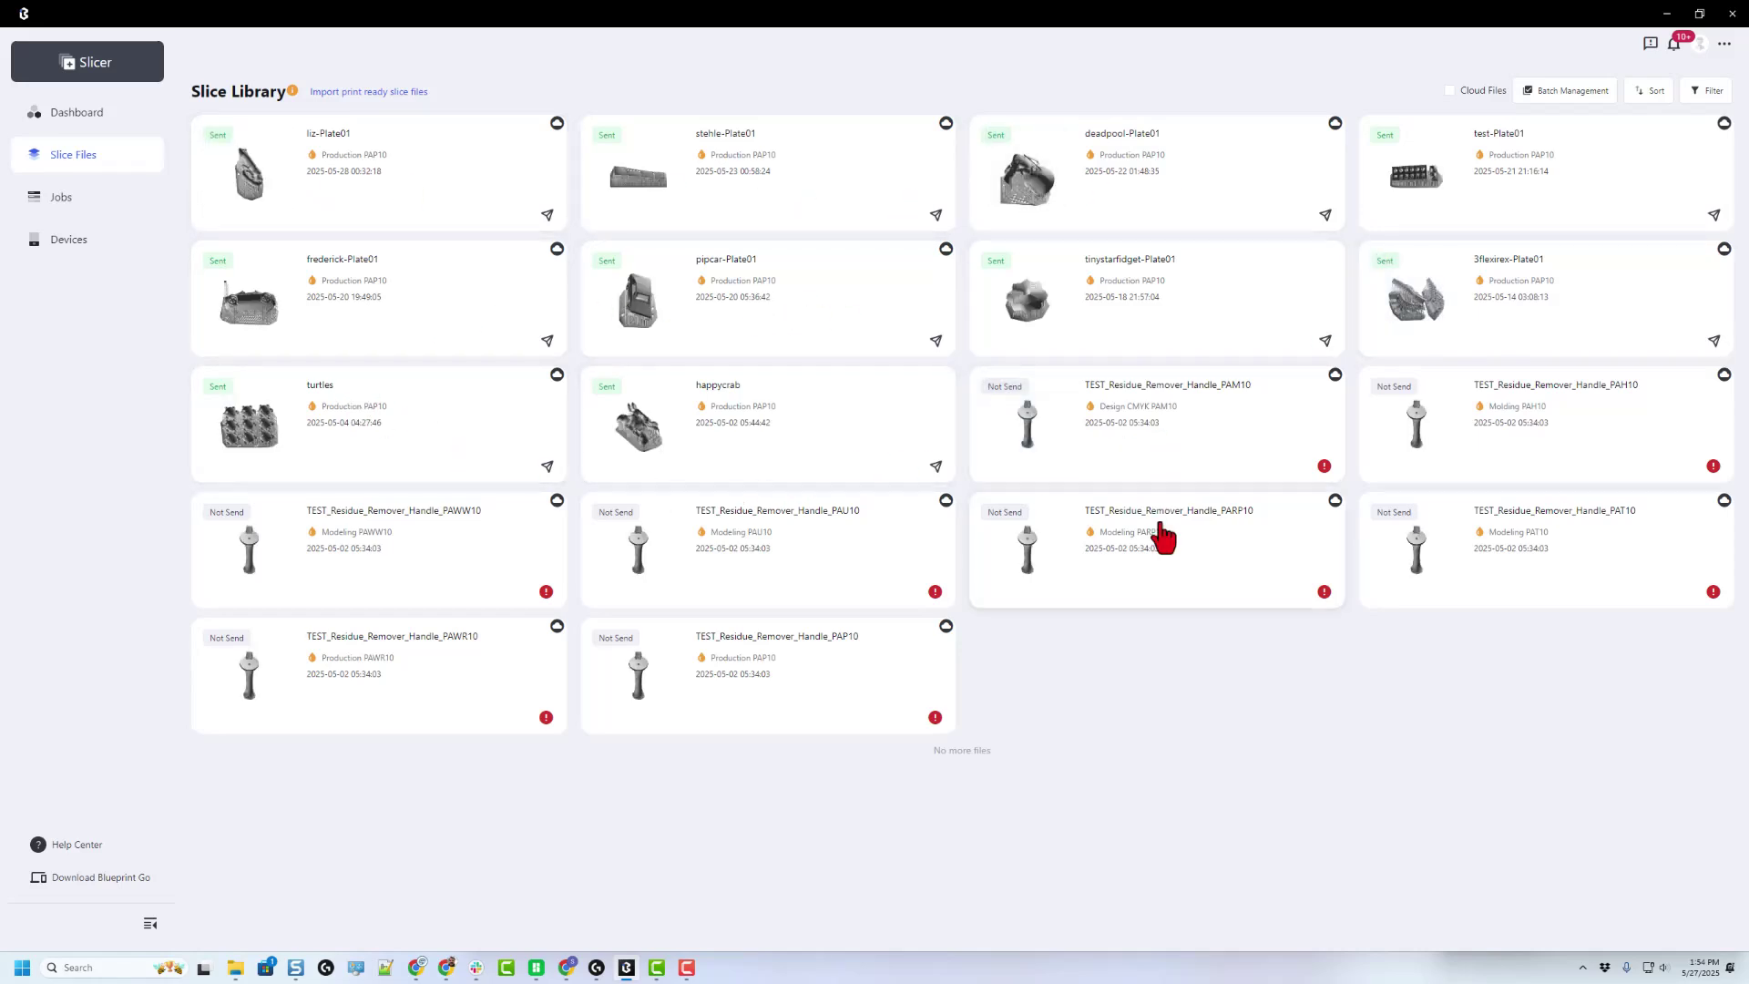
{"action": "key", "text": "alt+Left"}
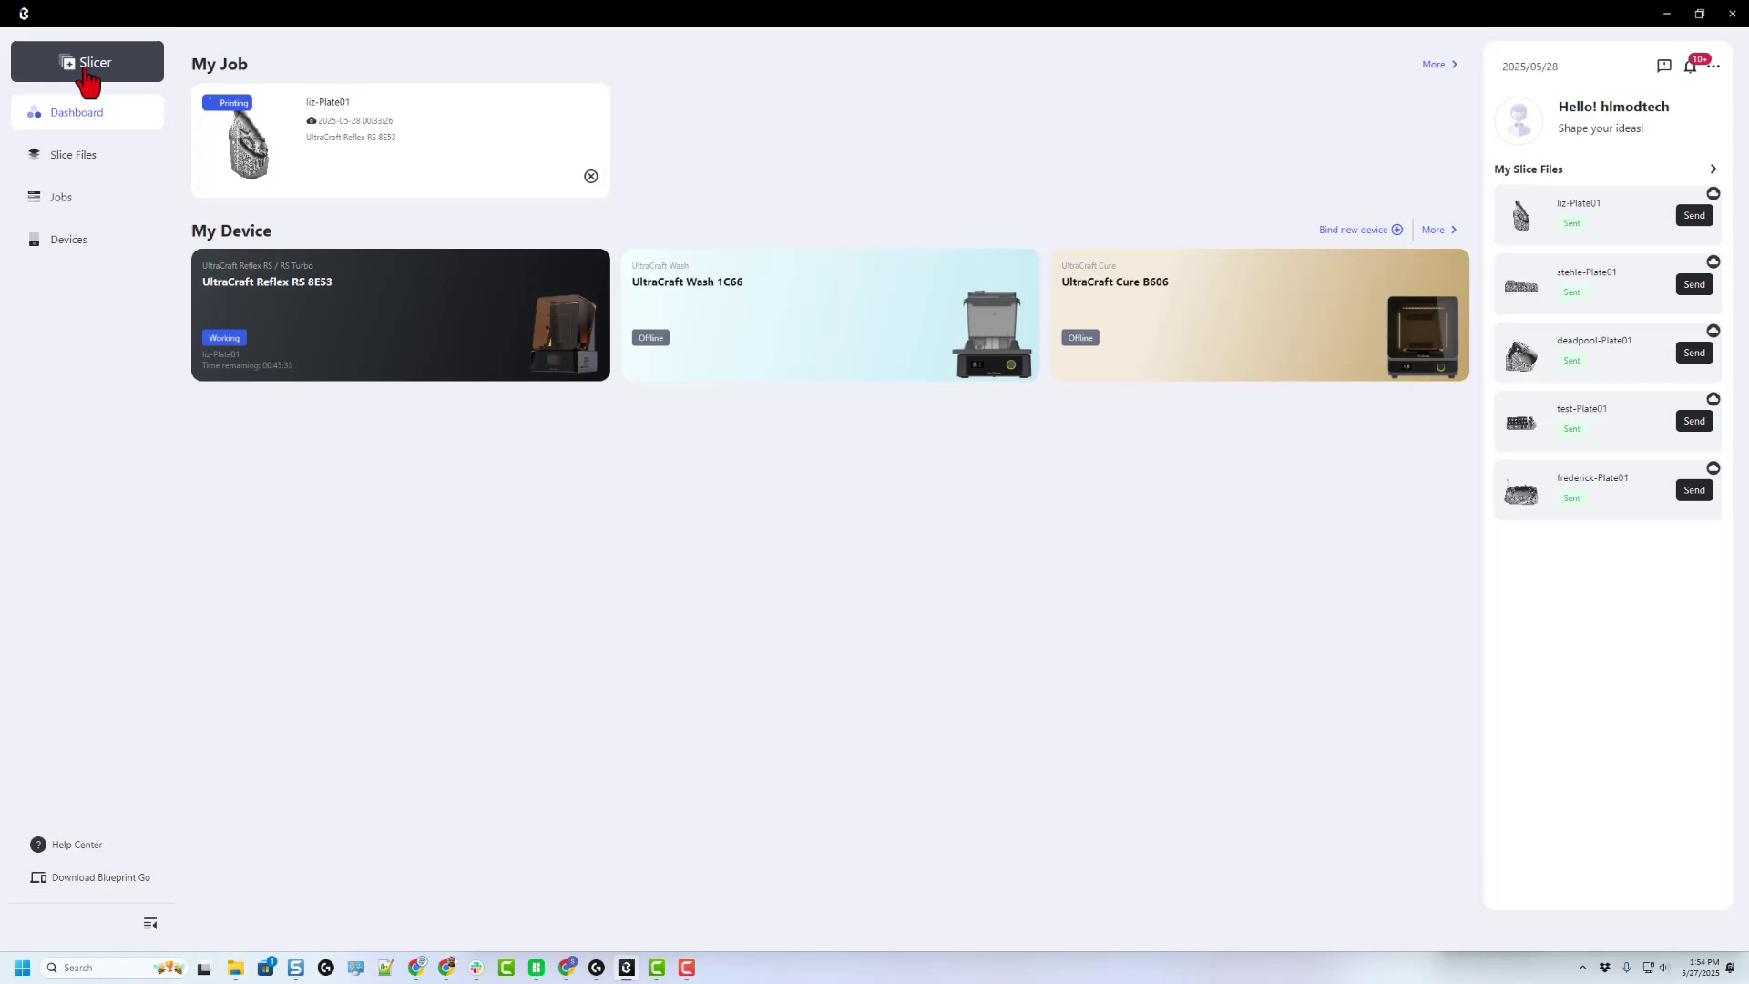
{"action": "left_click", "coordinate": [66, 65]}
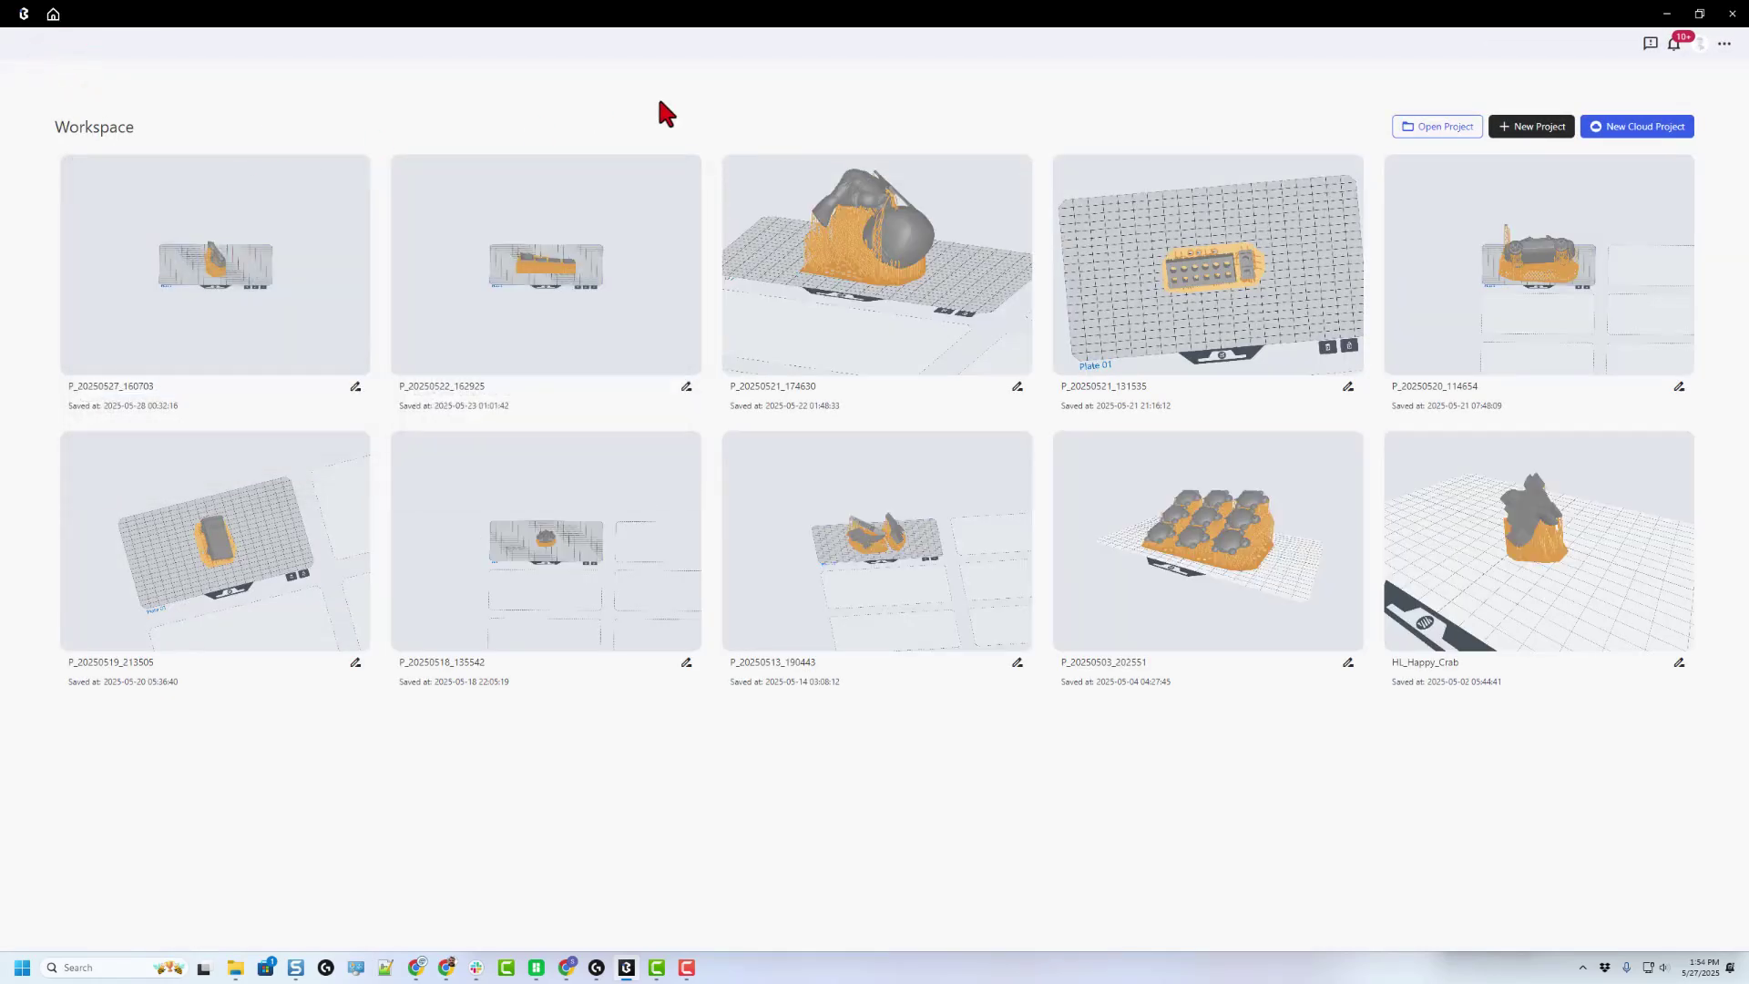
- Create a new project for Reflex RS / RS Turbo with no add-on, General Purpose, Production PAP10, Standard (50µm)
{"action": "left_click", "coordinate": [1510, 133]}
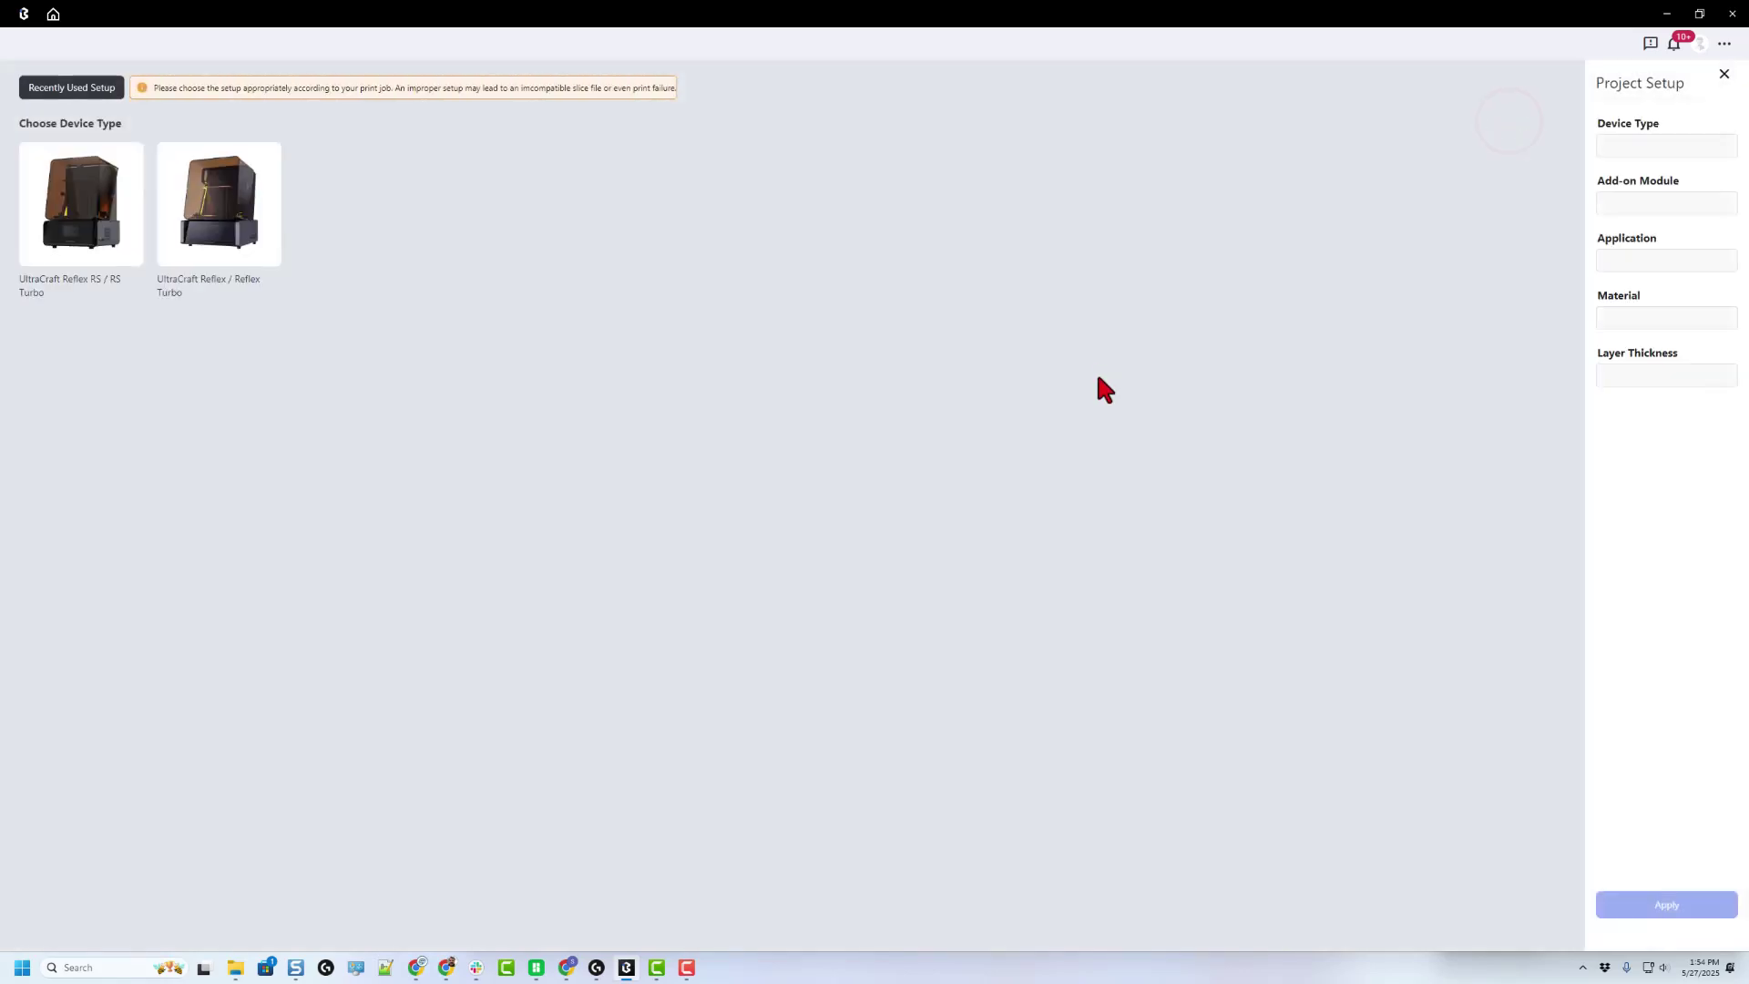
{"action": "left_click", "coordinate": [75, 207]}
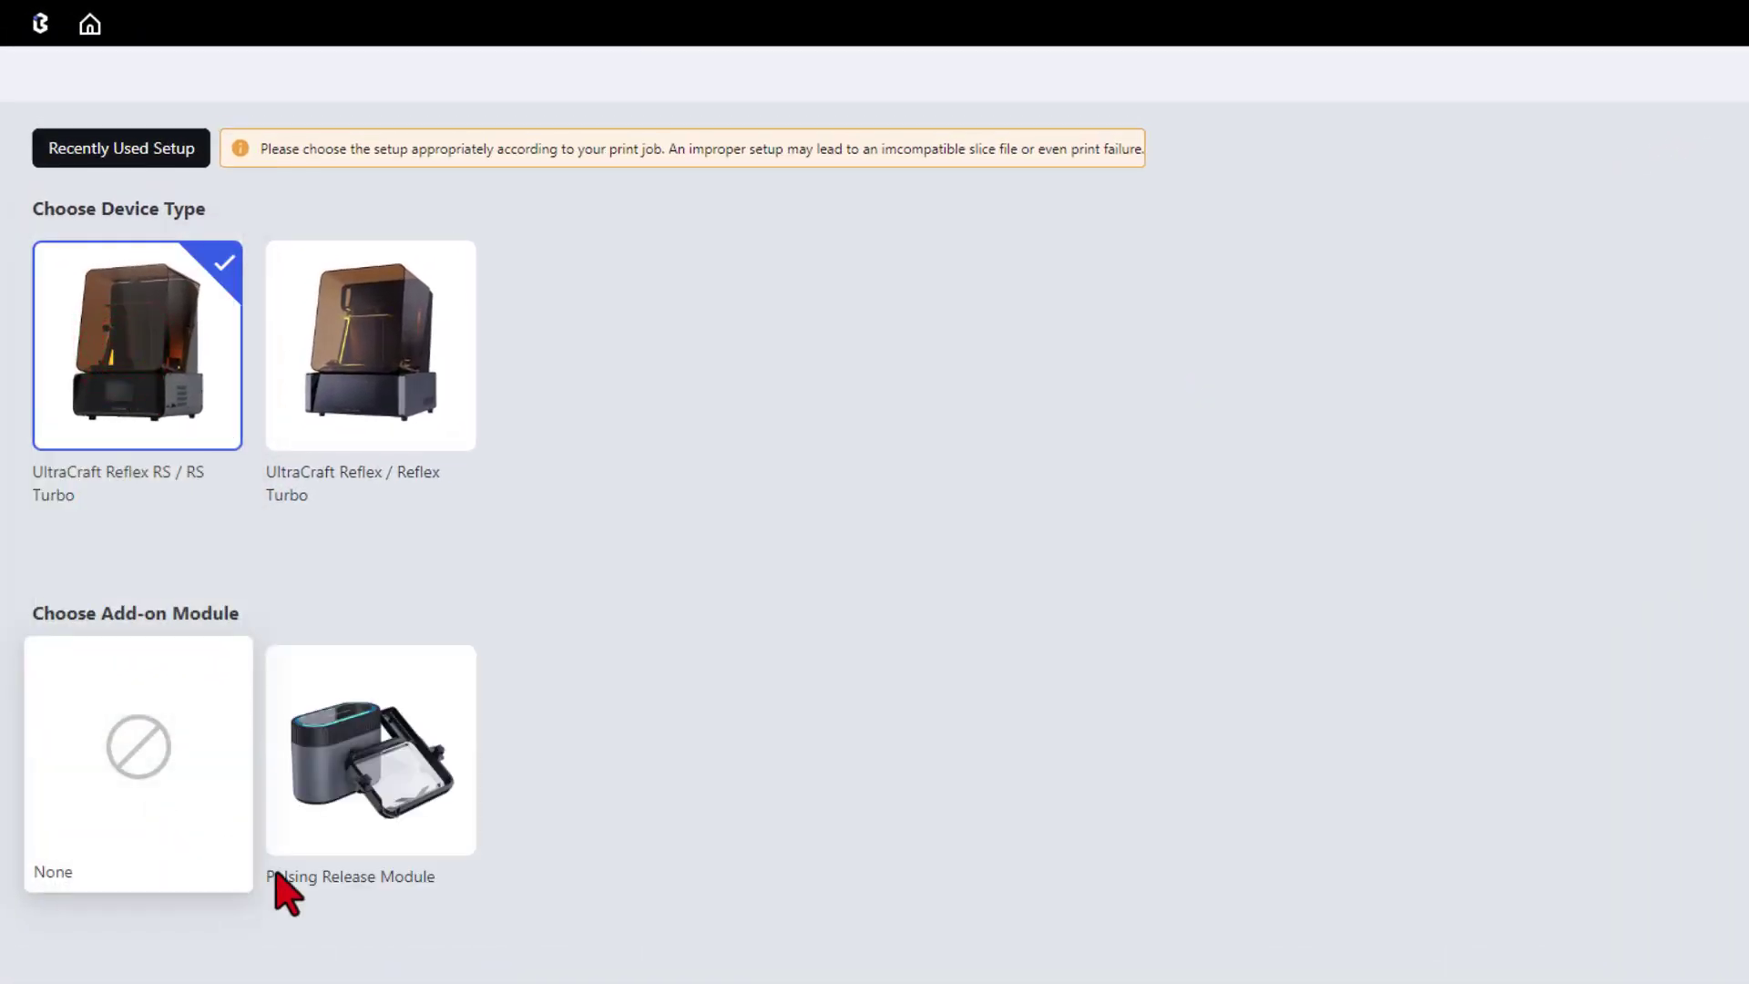
{"action": "left_click", "coordinate": [153, 819]}
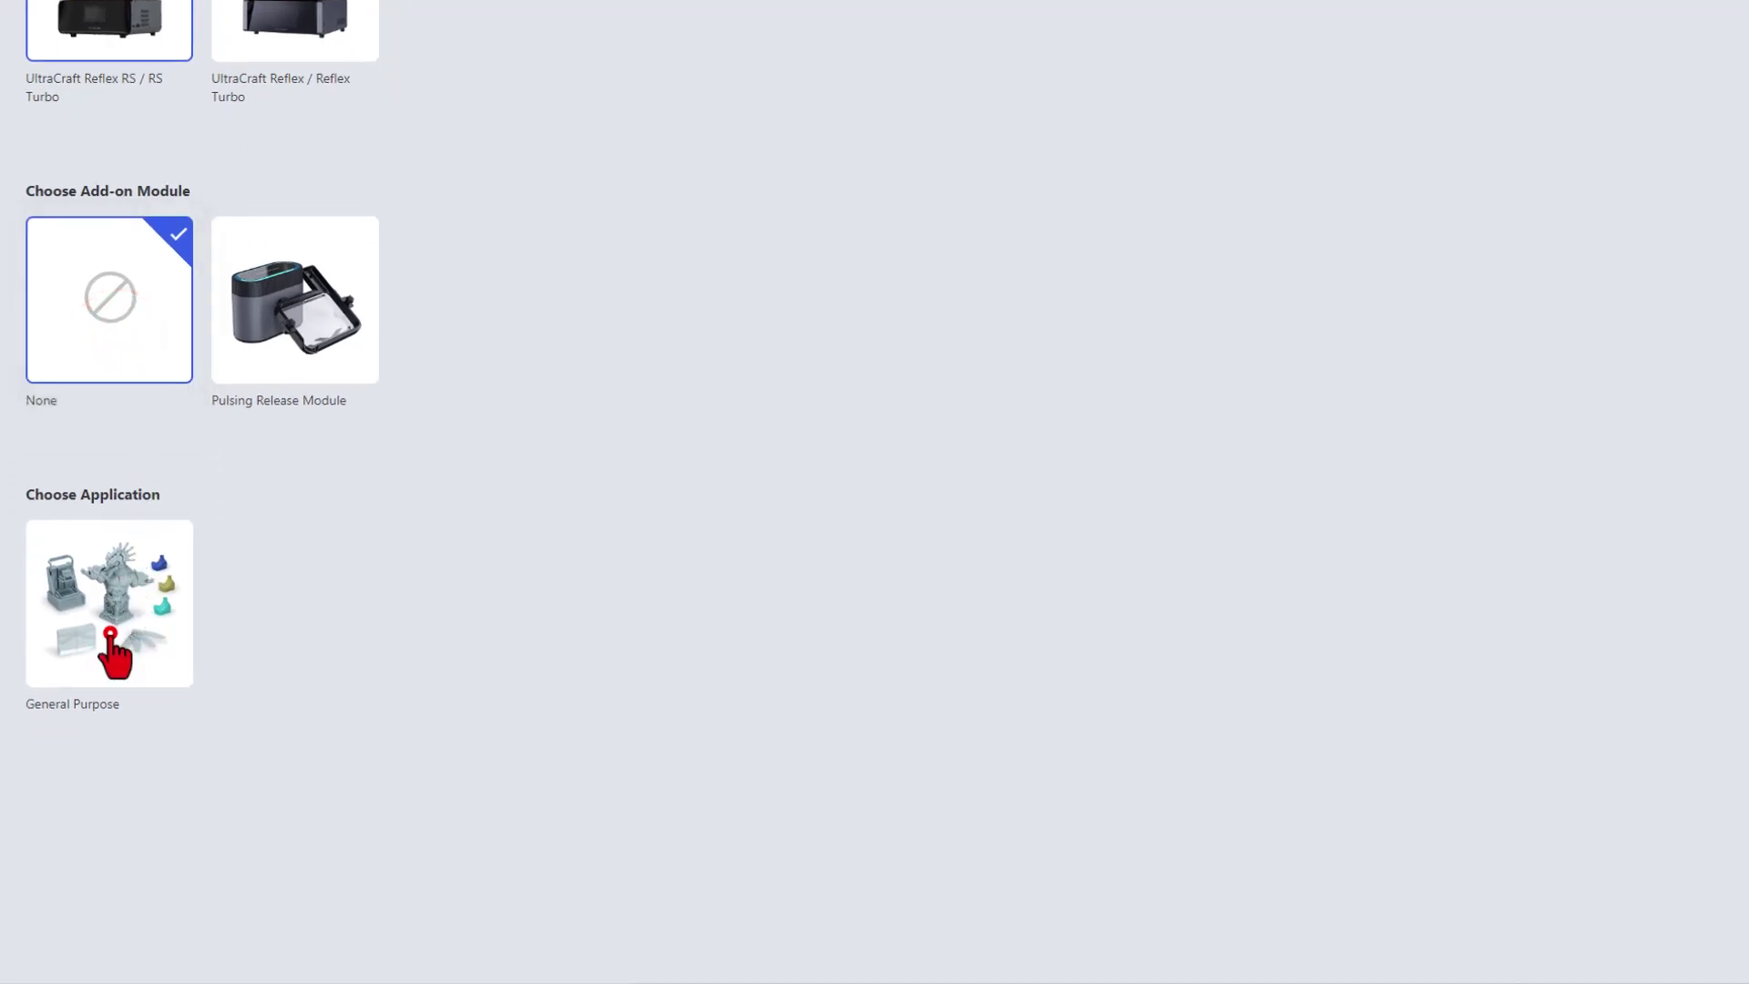
{"action": "left_click", "coordinate": [111, 648]}
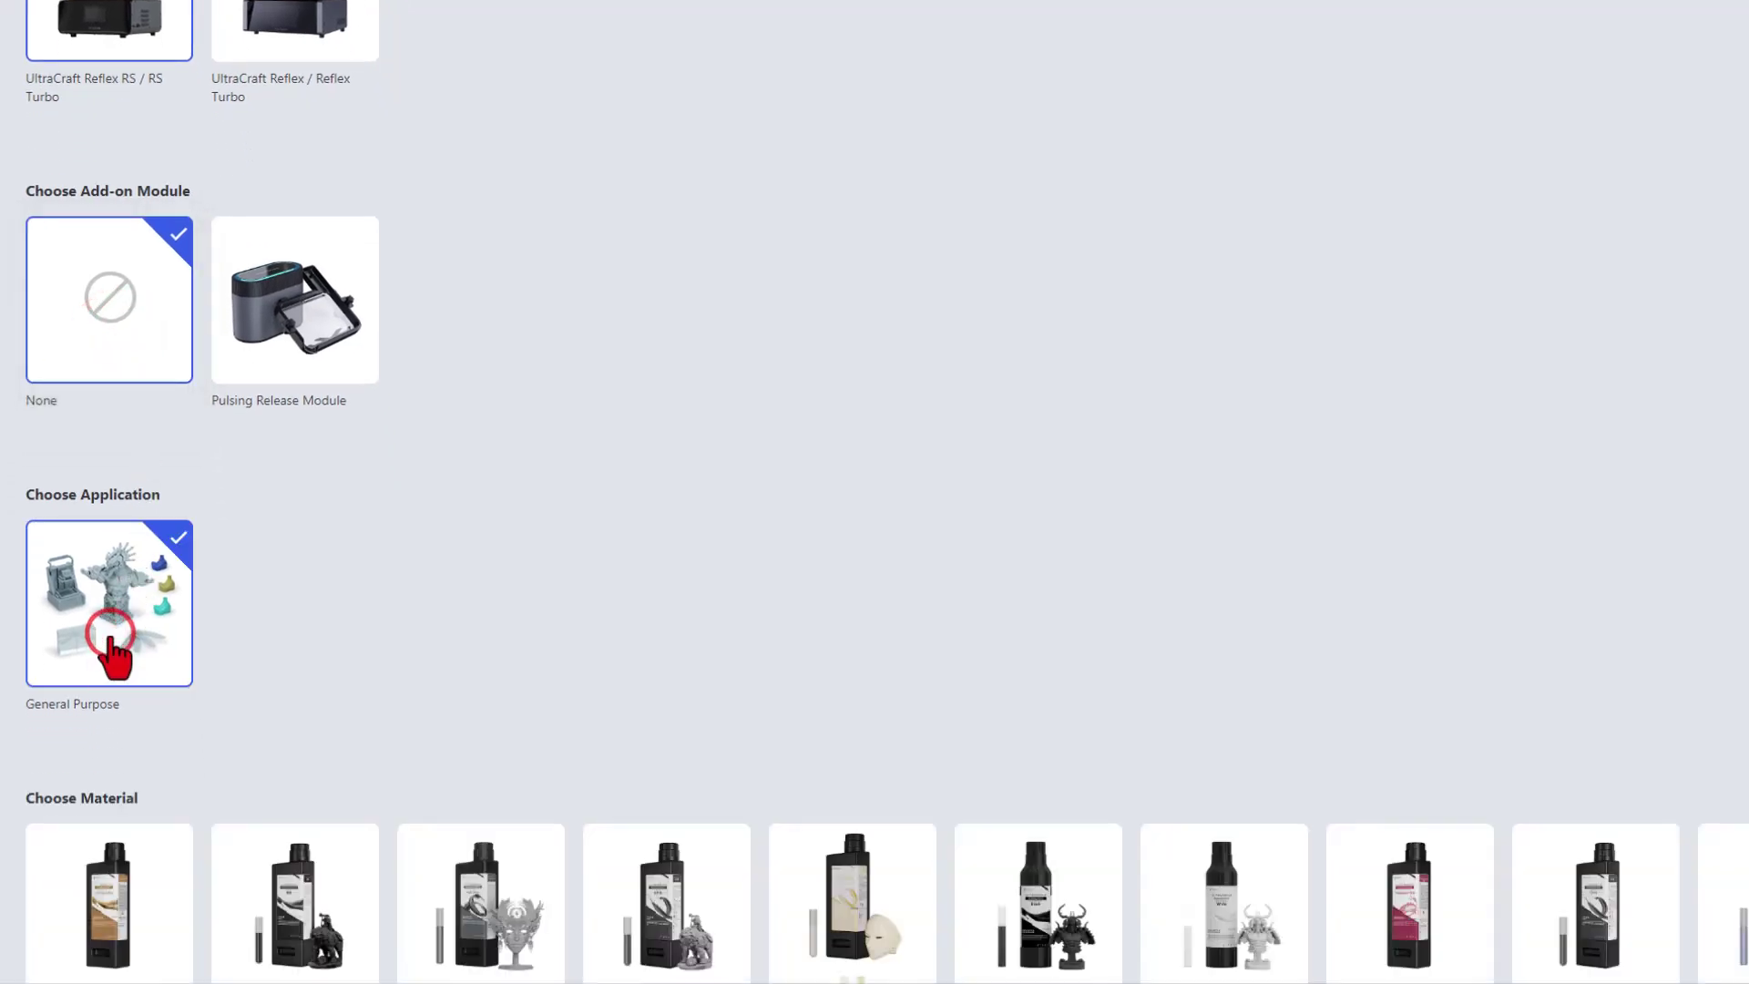
{"action": "scroll", "coordinate": [496, 464], "scroll_direction": "down", "scroll_amount": 2}
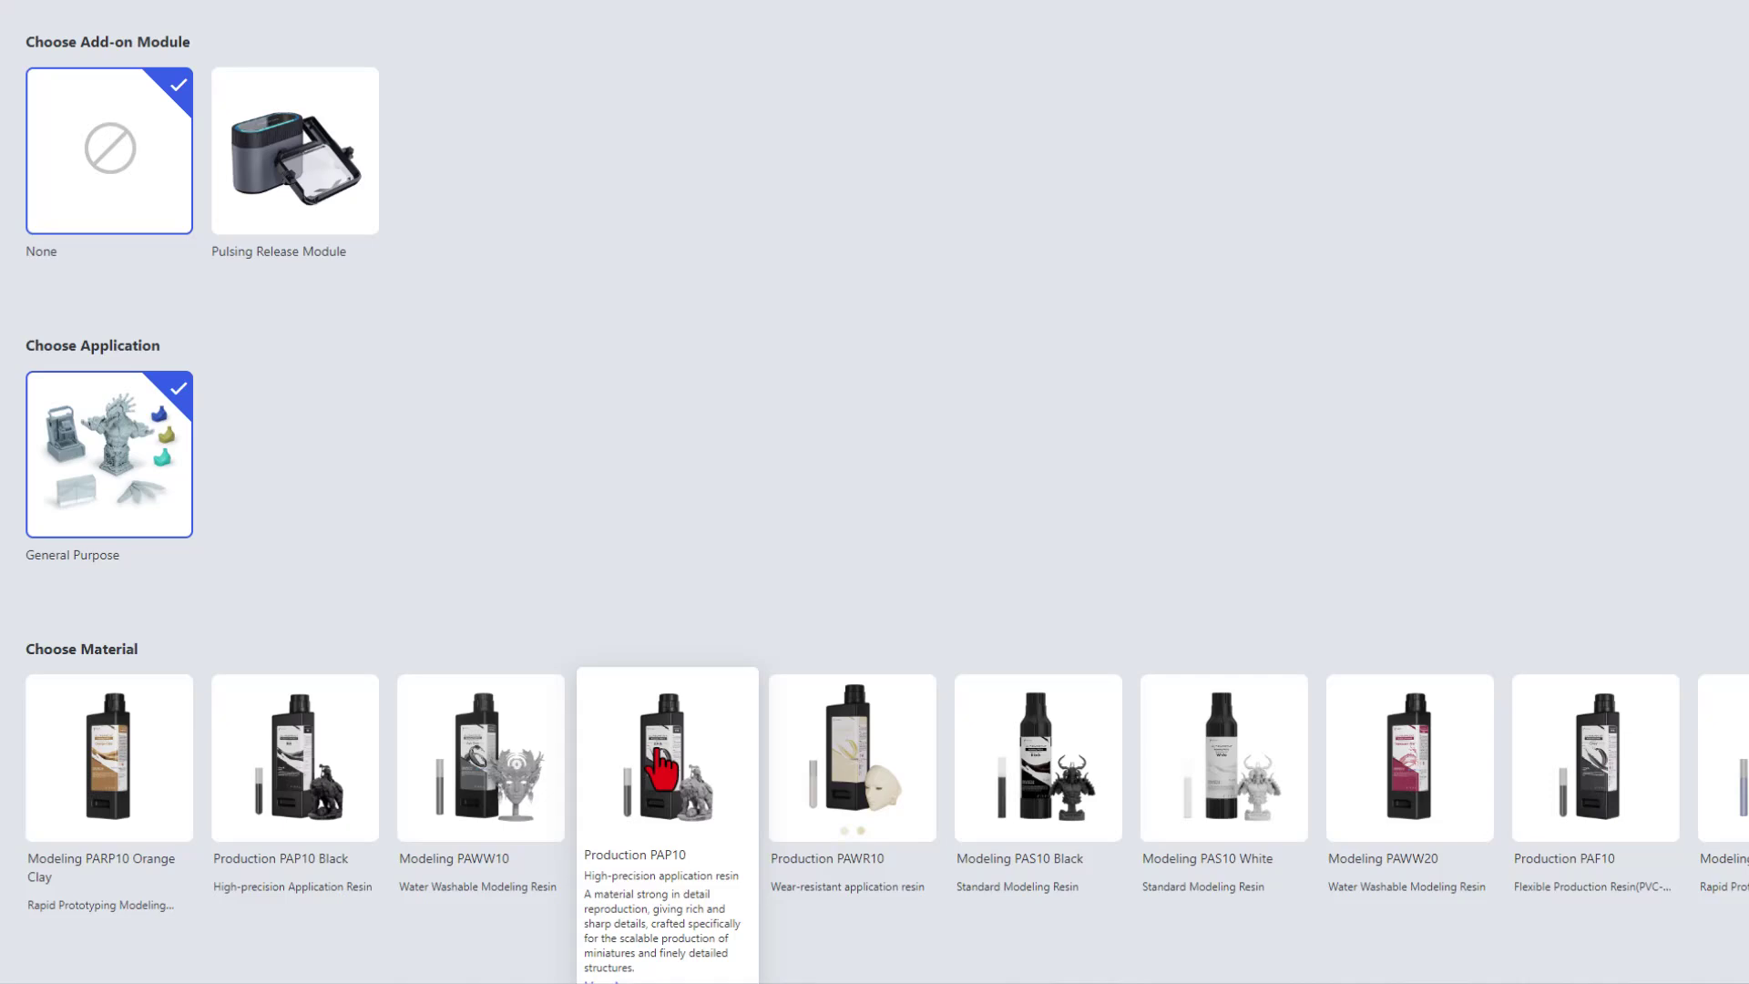
{"action": "left_click", "coordinate": [657, 755]}
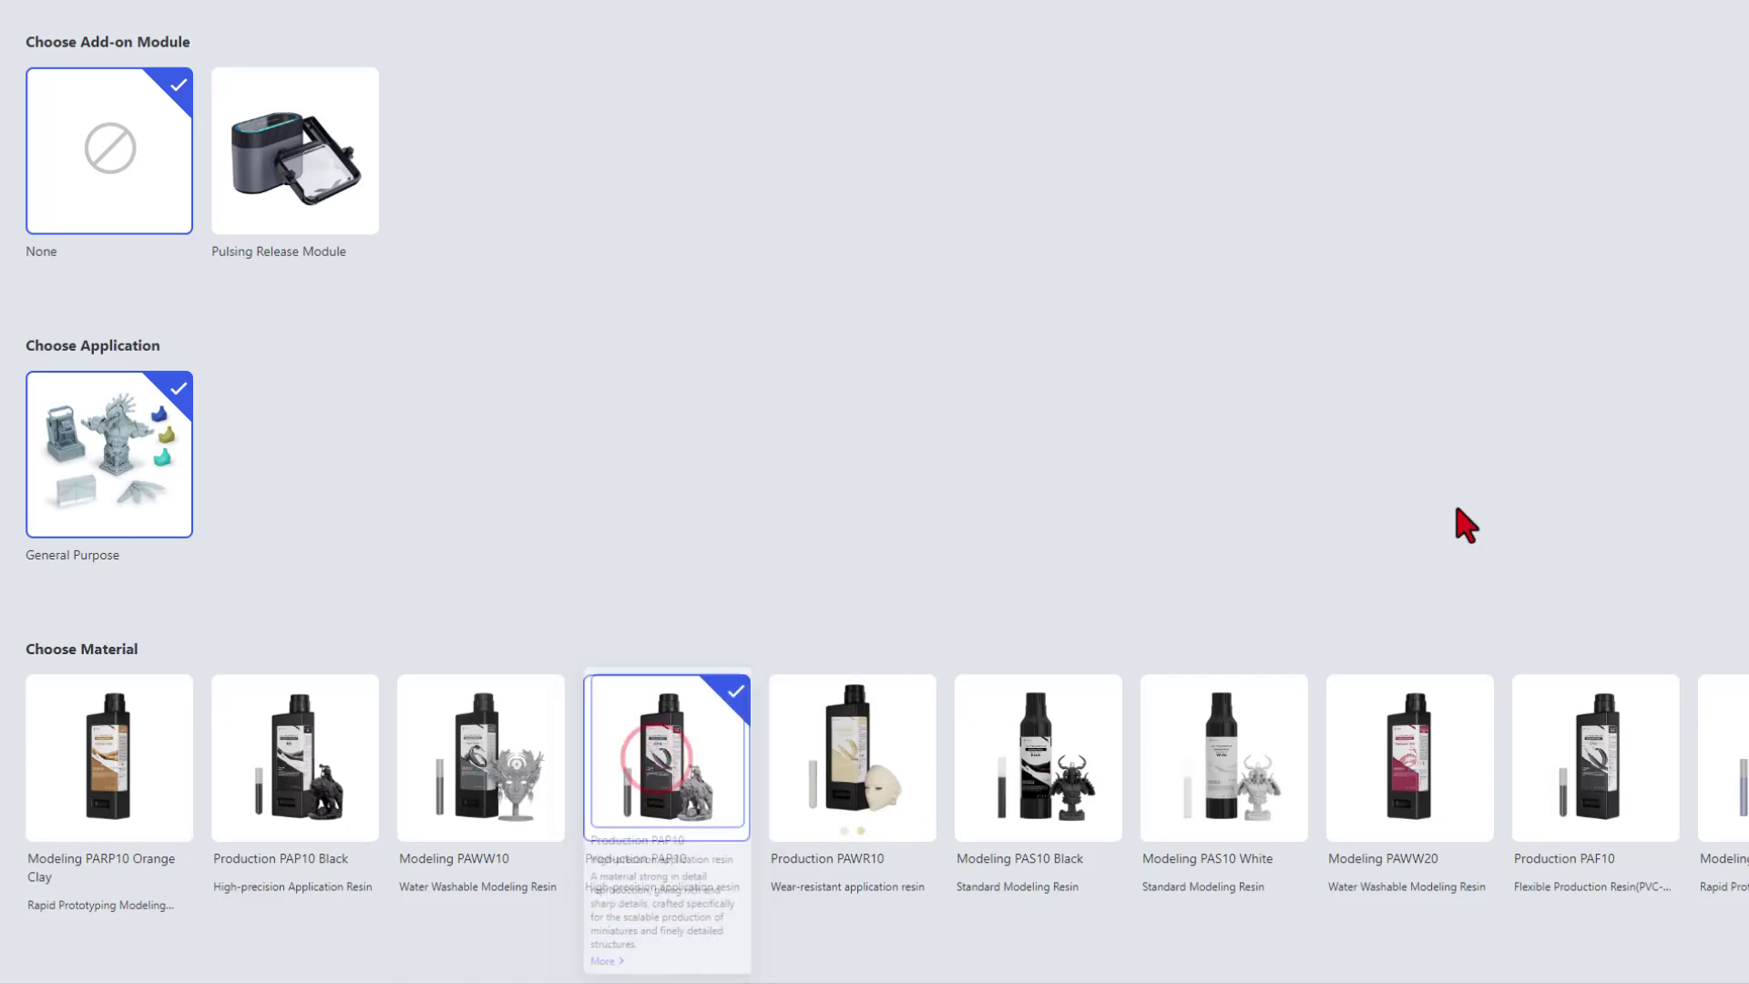
{"action": "scroll", "coordinate": [1437, 413], "scroll_direction": "down", "scroll_amount": 3}
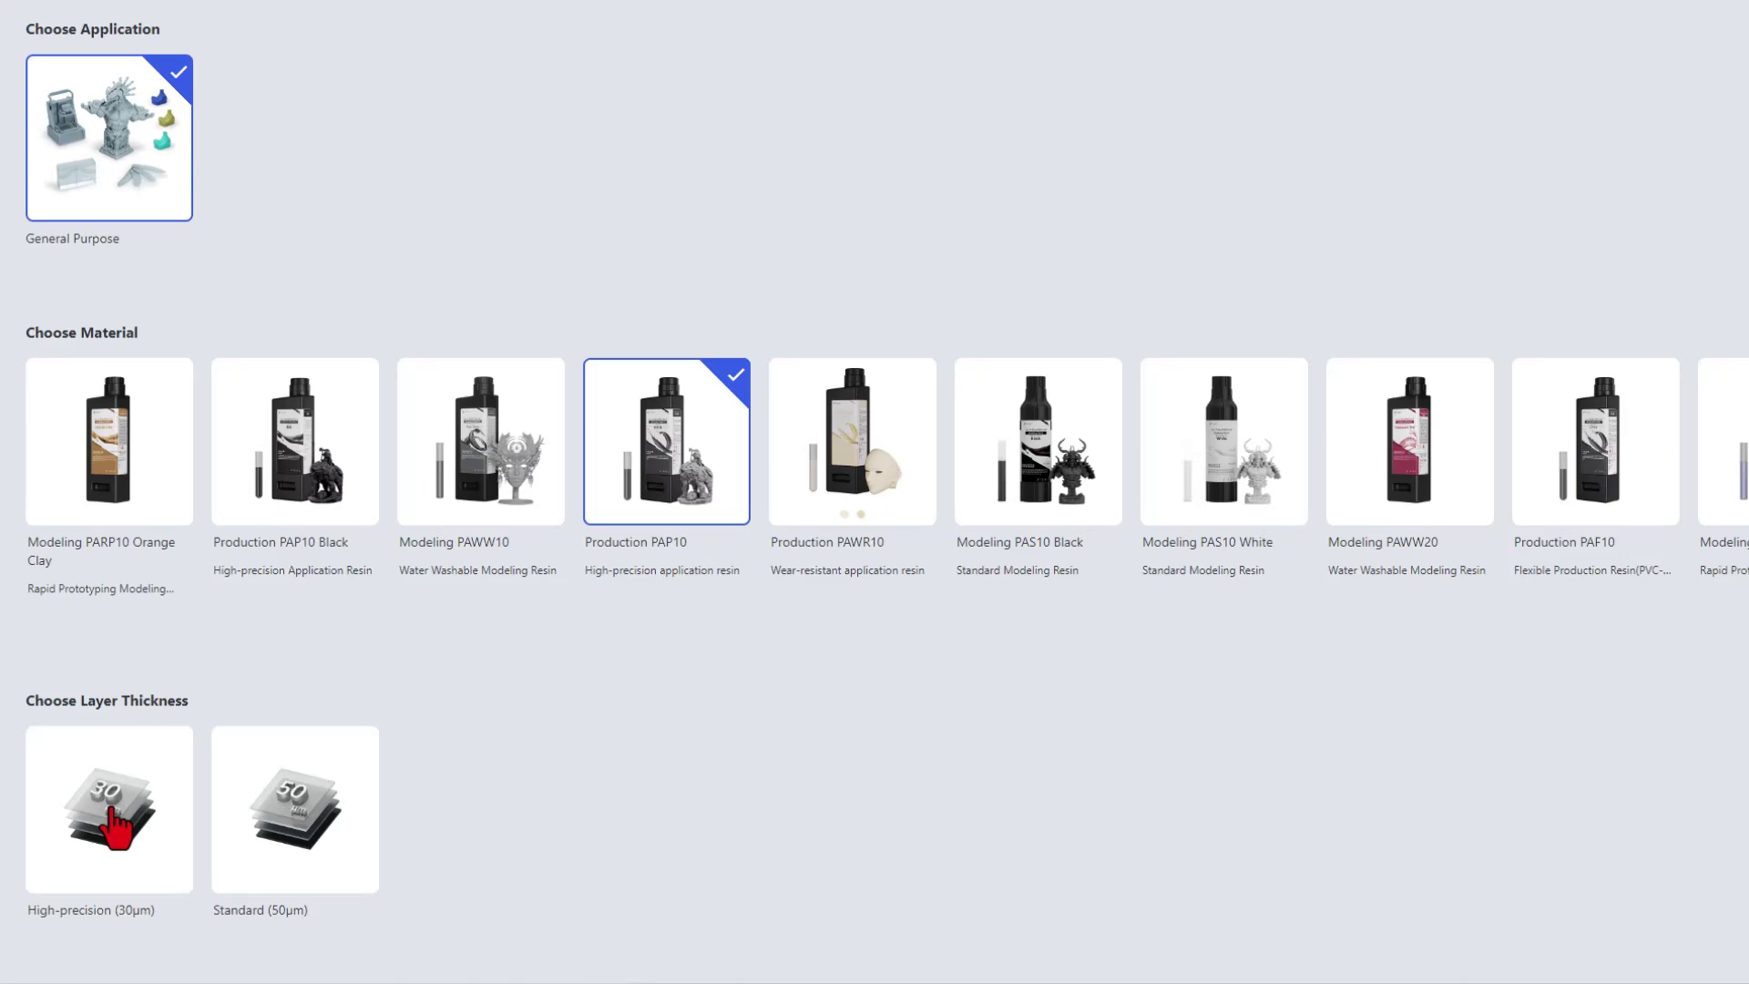
{"action": "left_click", "coordinate": [301, 834]}
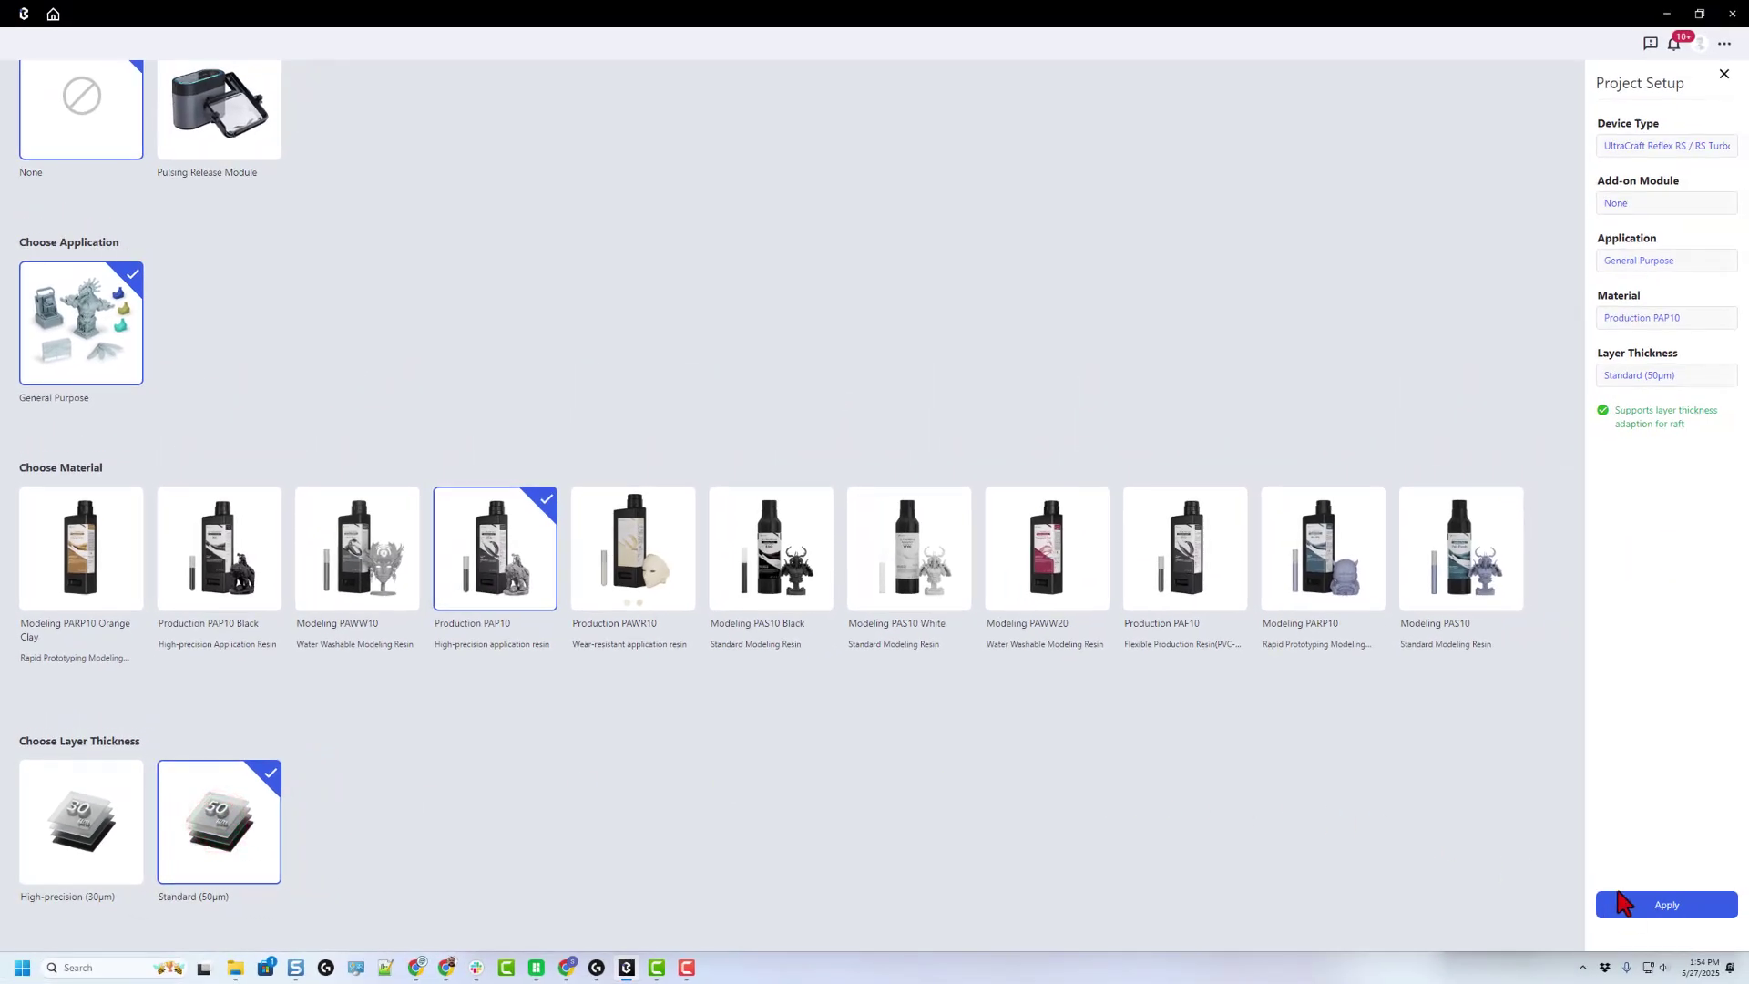
{"action": "left_click", "coordinate": [1620, 904]}
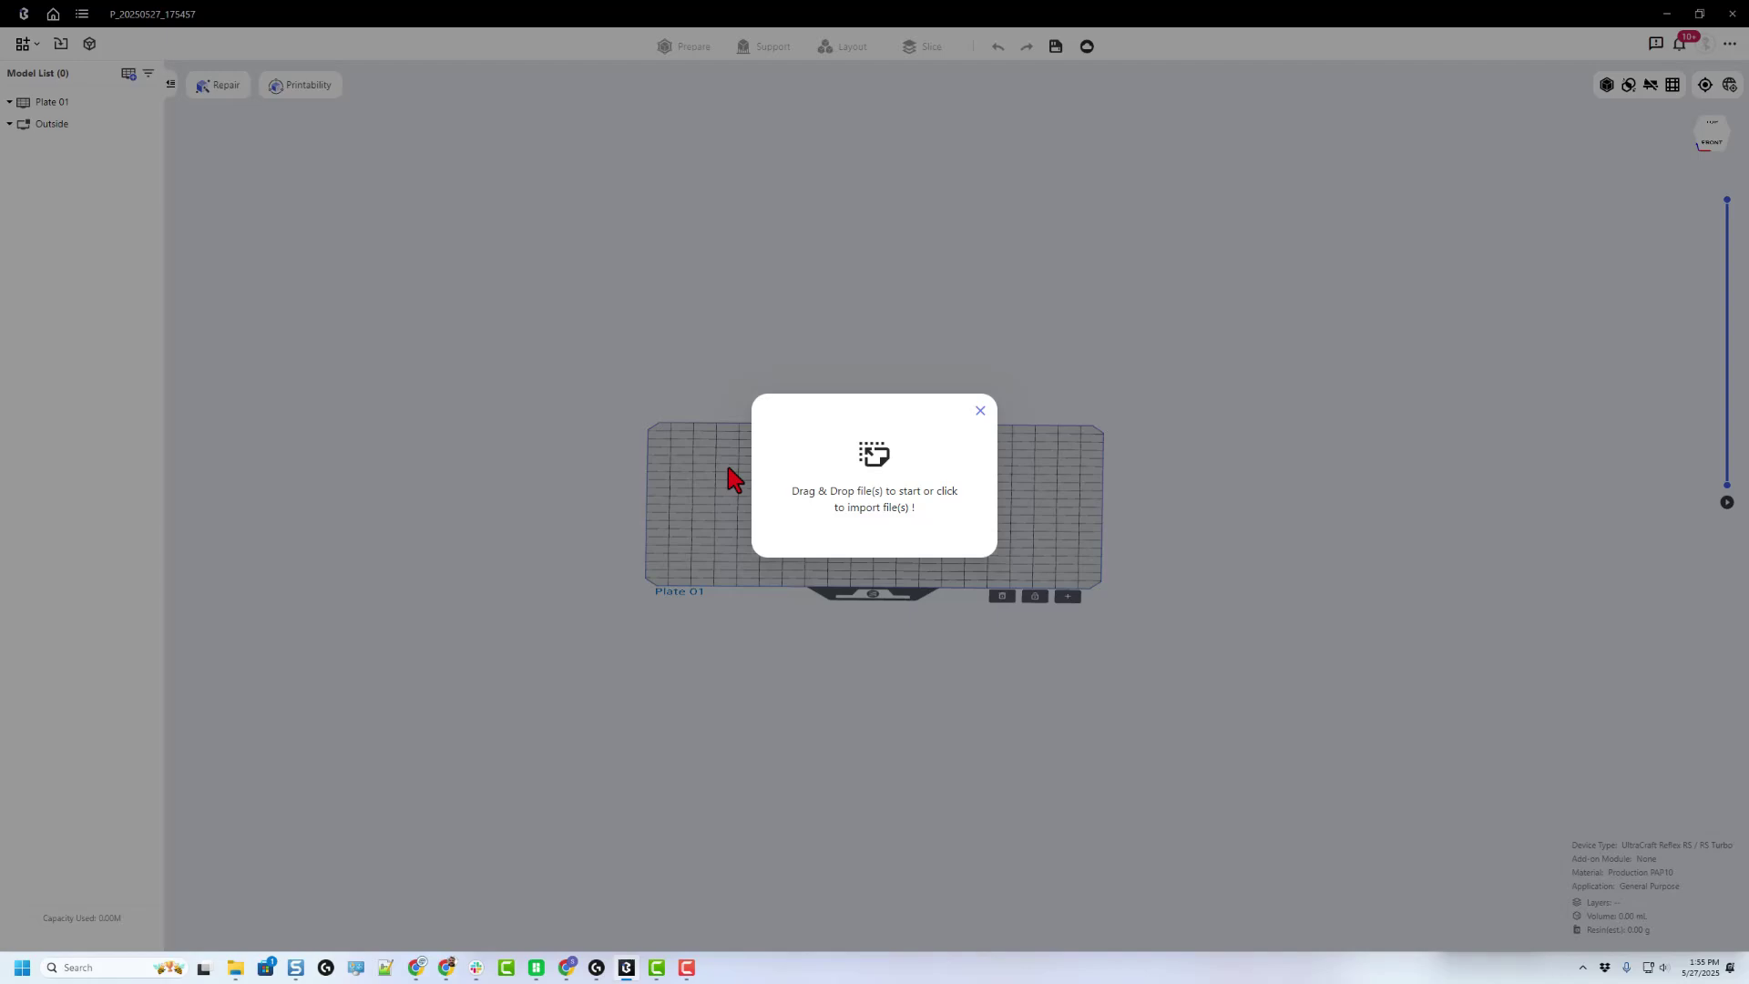
- Import hl gator v6a.stl onto Plate 01 and orbit to see the gator from the side
{"action": "left_click", "coordinate": [871, 456]}
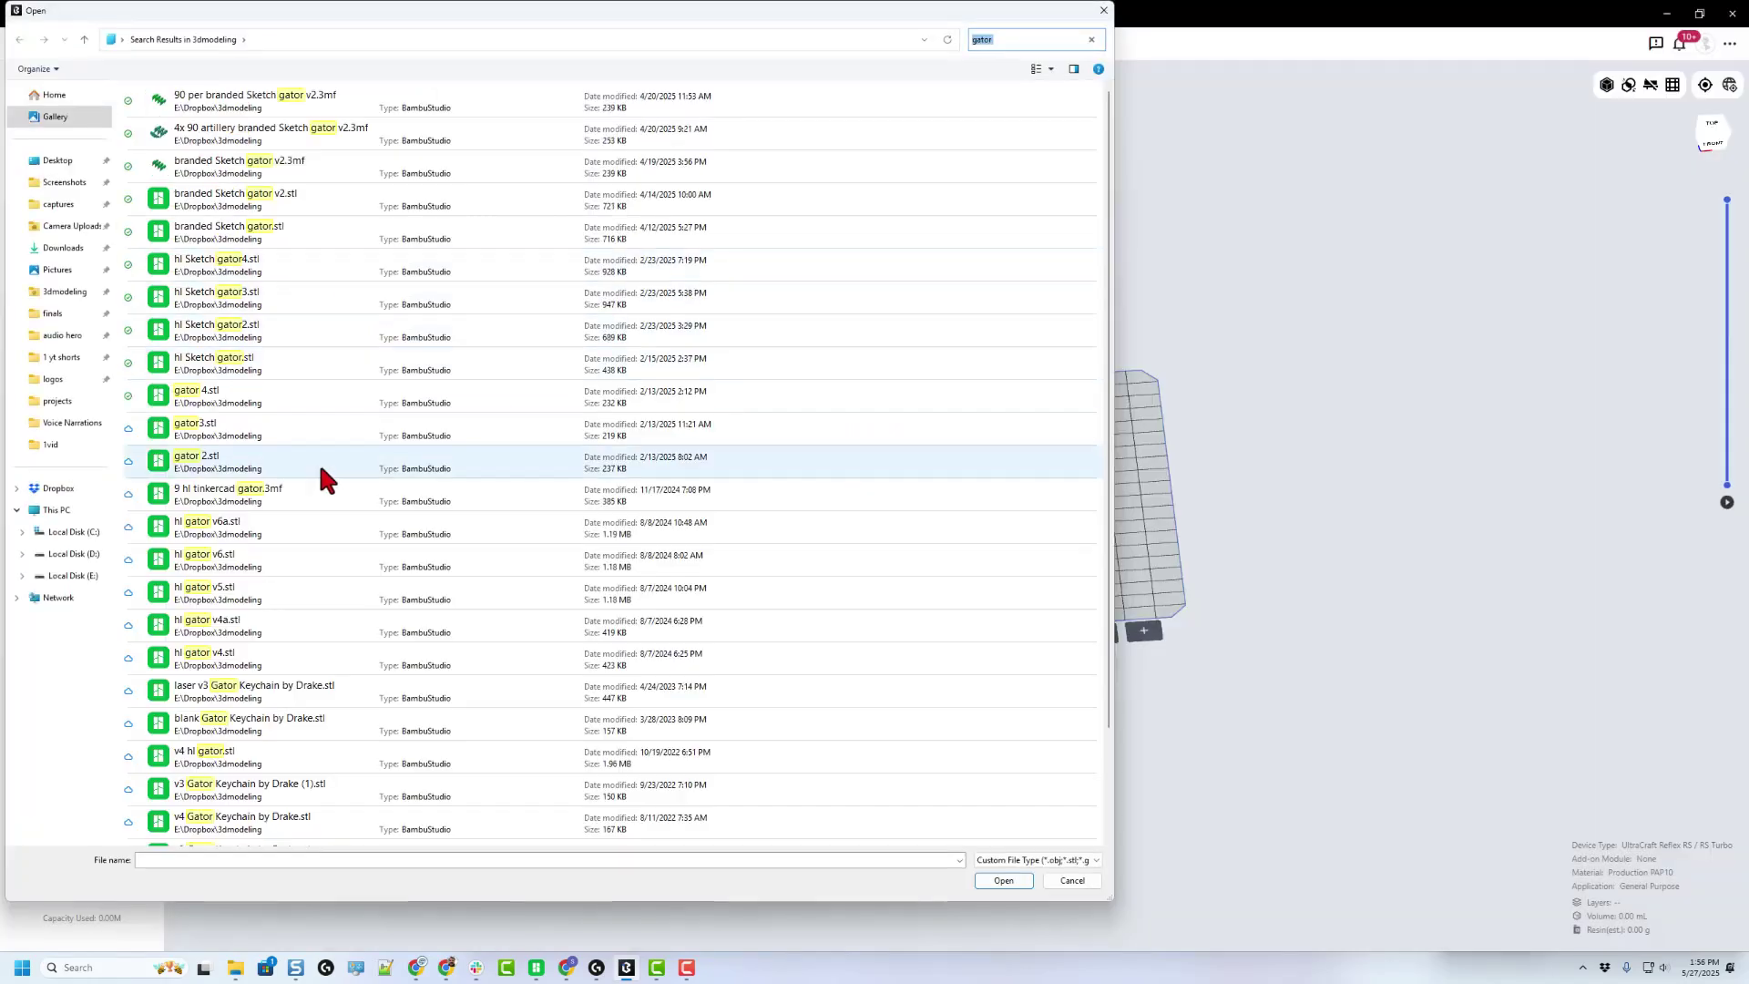
{"action": "left_click", "coordinate": [215, 531]}
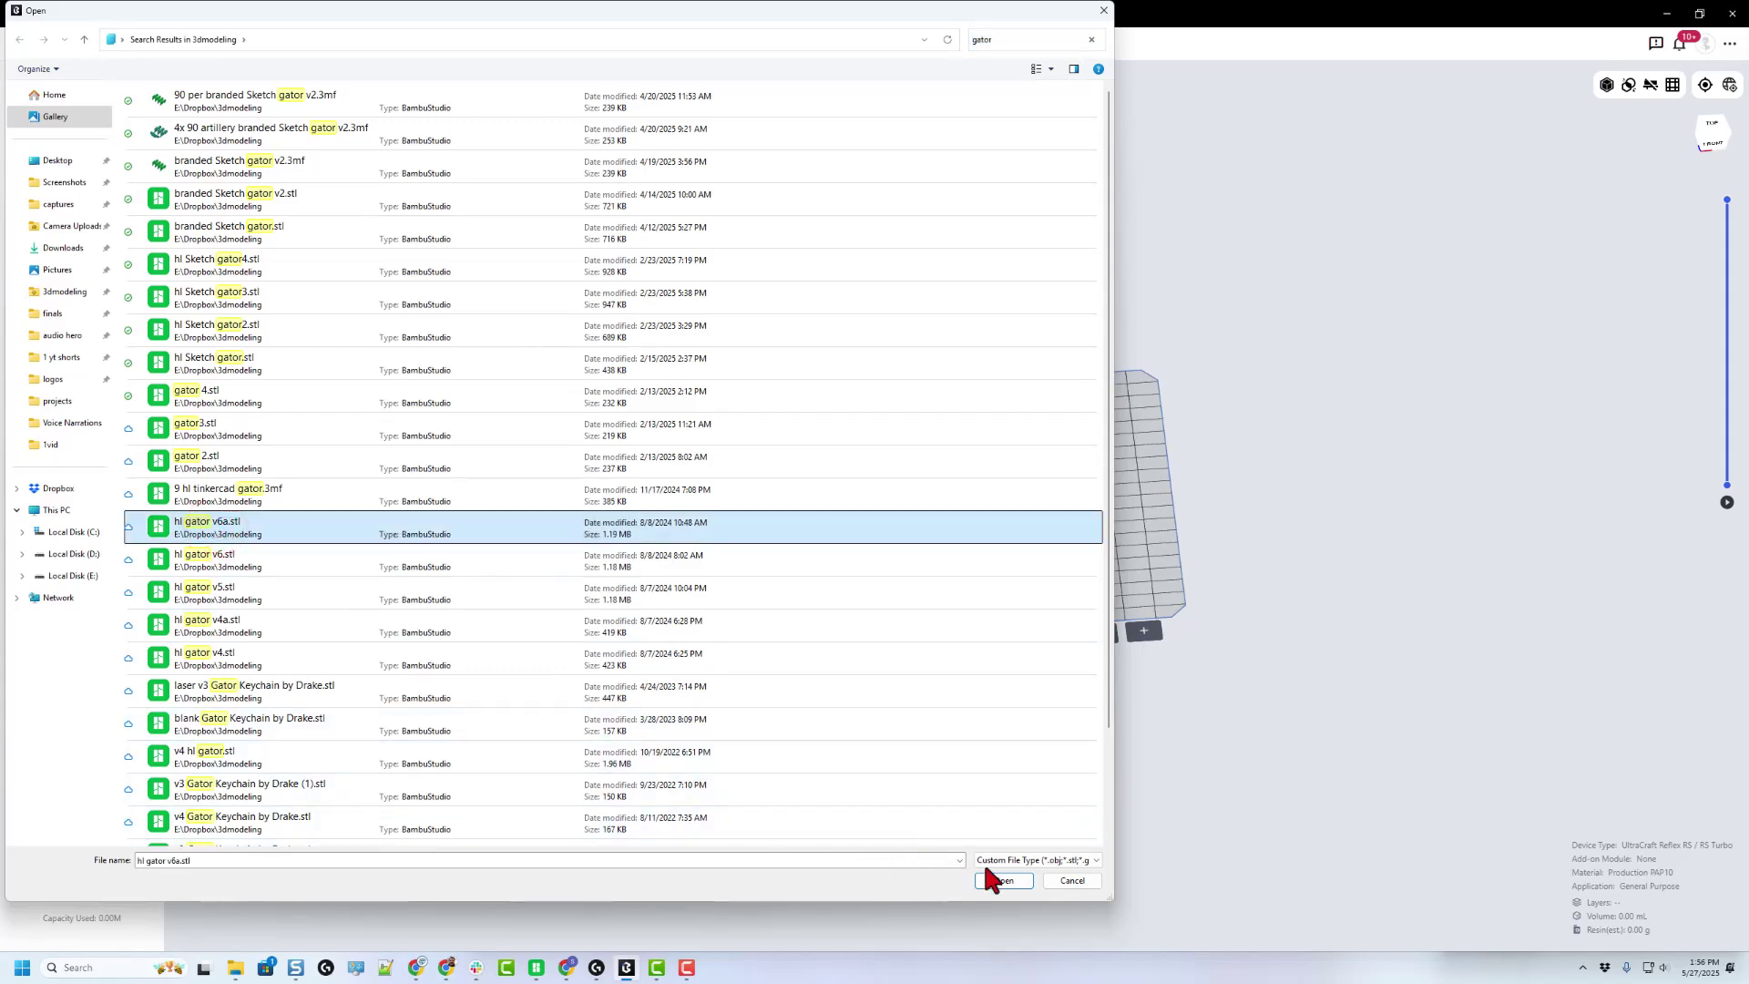
{"action": "left_click", "coordinate": [1000, 882]}
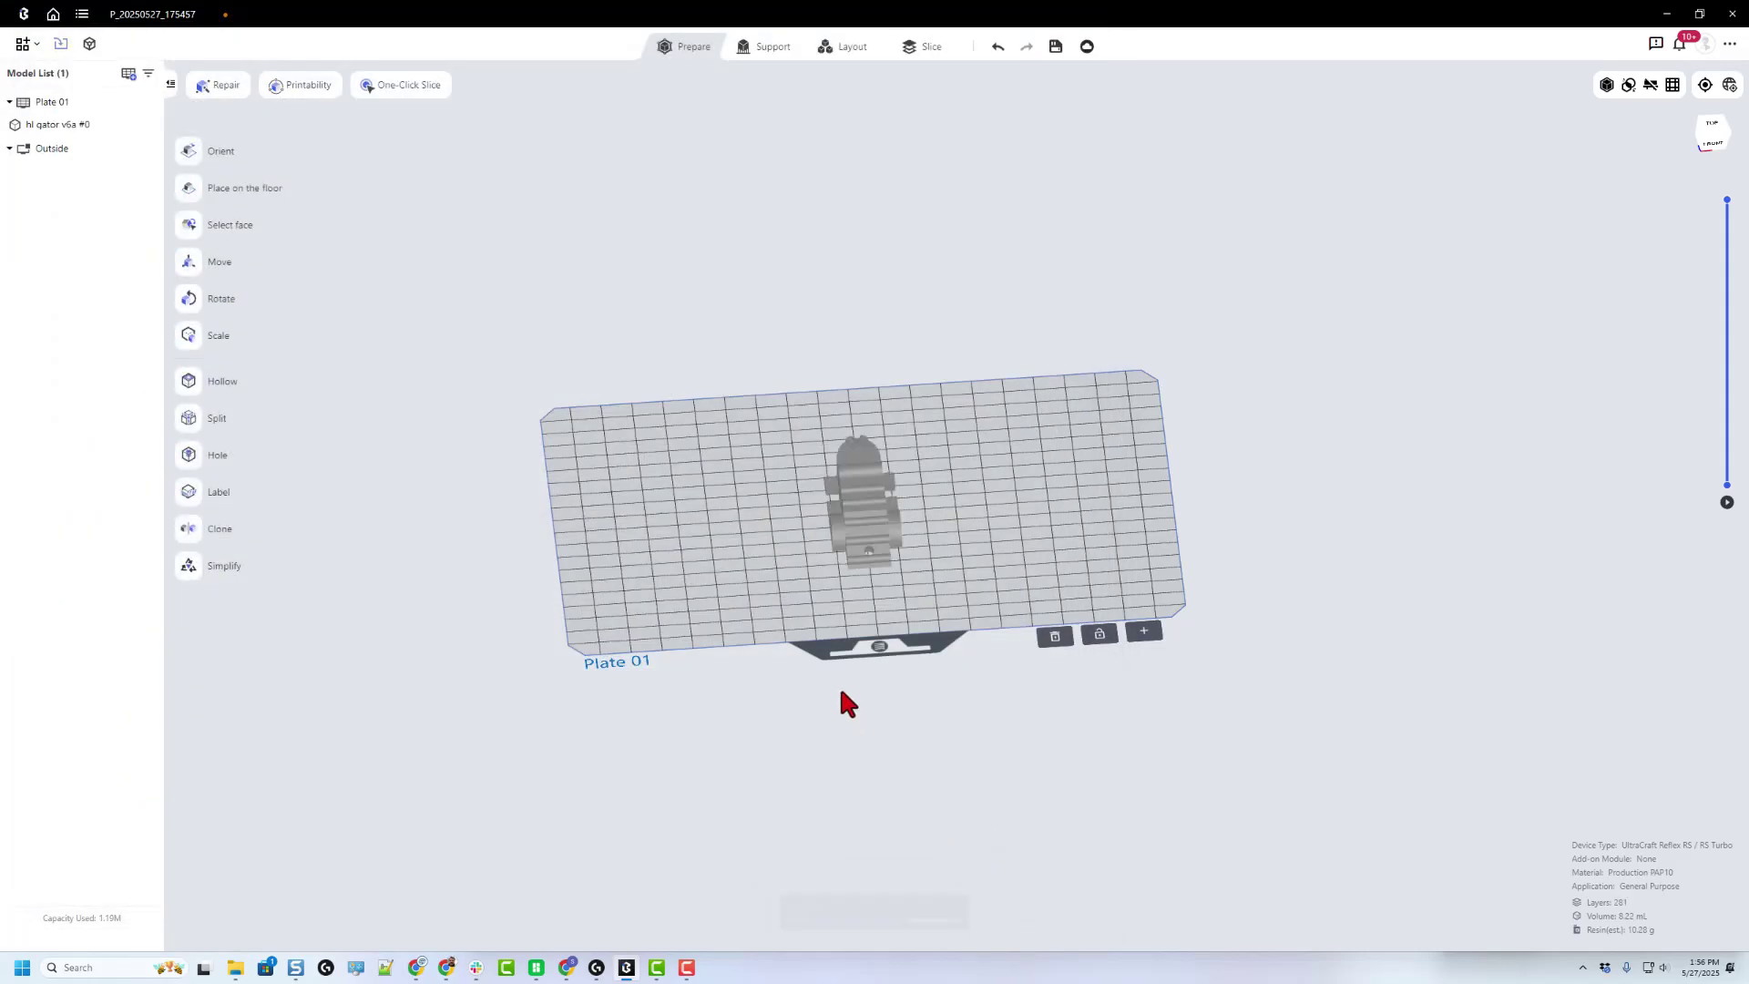
{"action": "left_click_drag", "start_coordinate": [930, 588], "coordinate": [1066, 605]}
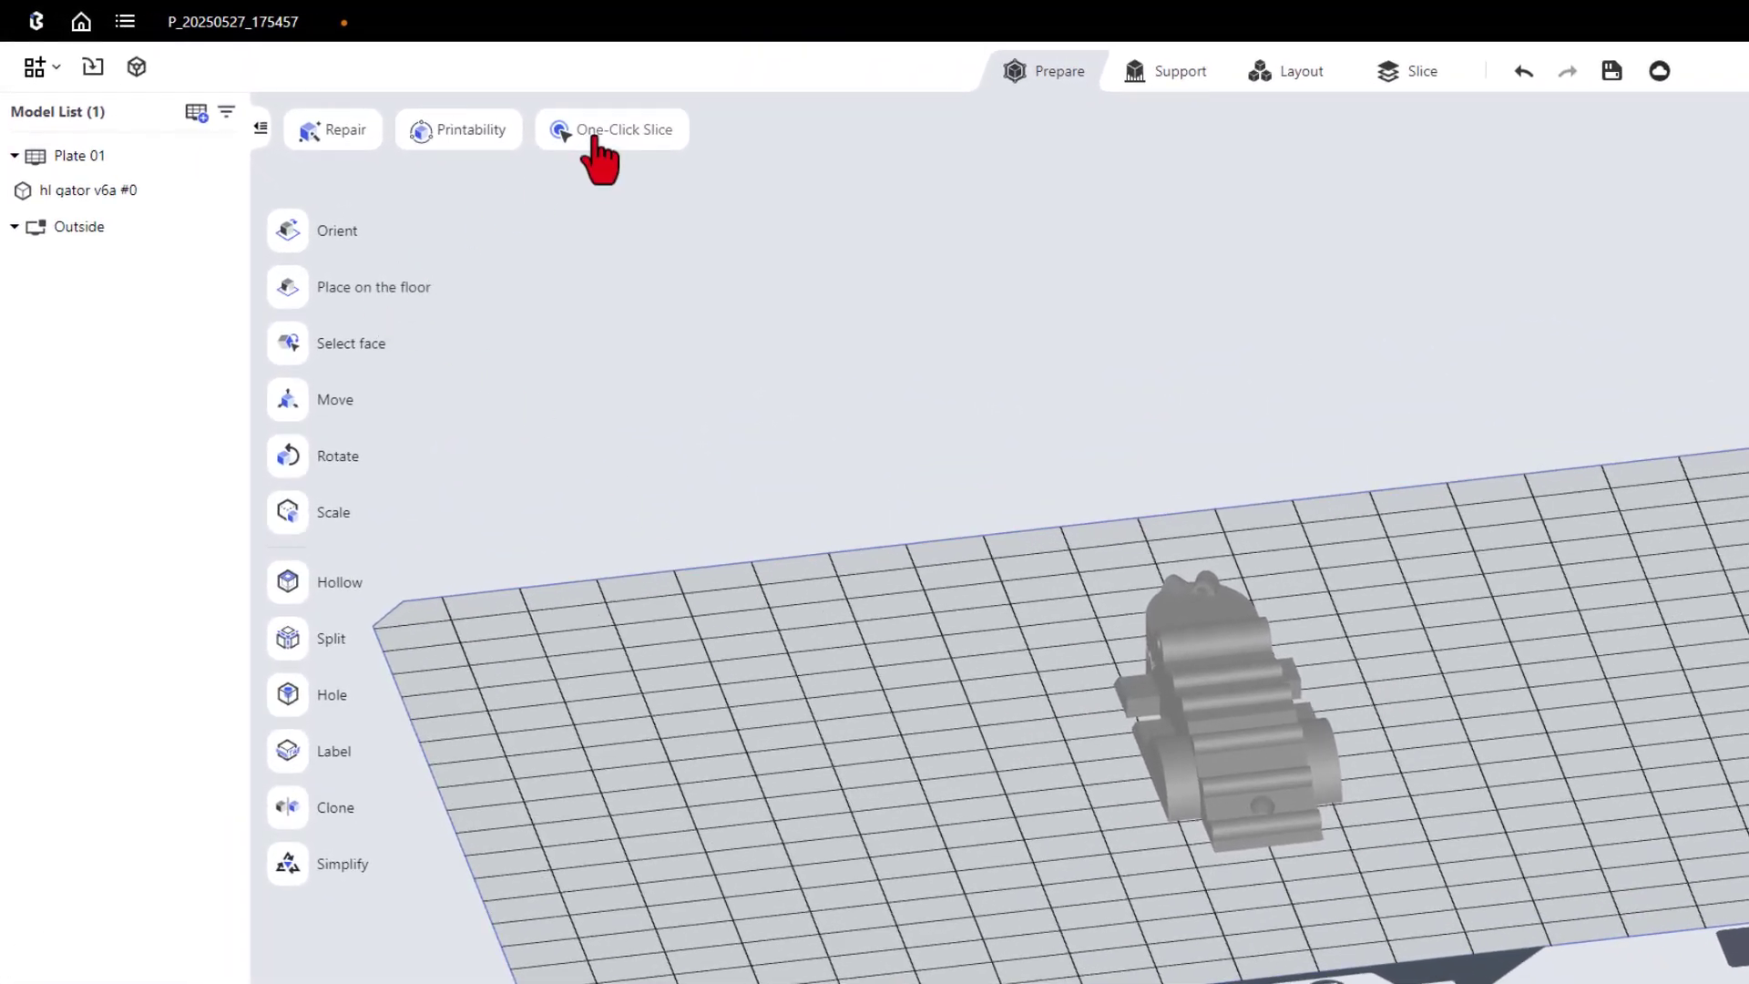
- One-click slice the gator with Send to printer after slicing enabled, sending to the Reflex RS via cloud
{"action": "left_click", "coordinate": [597, 133]}
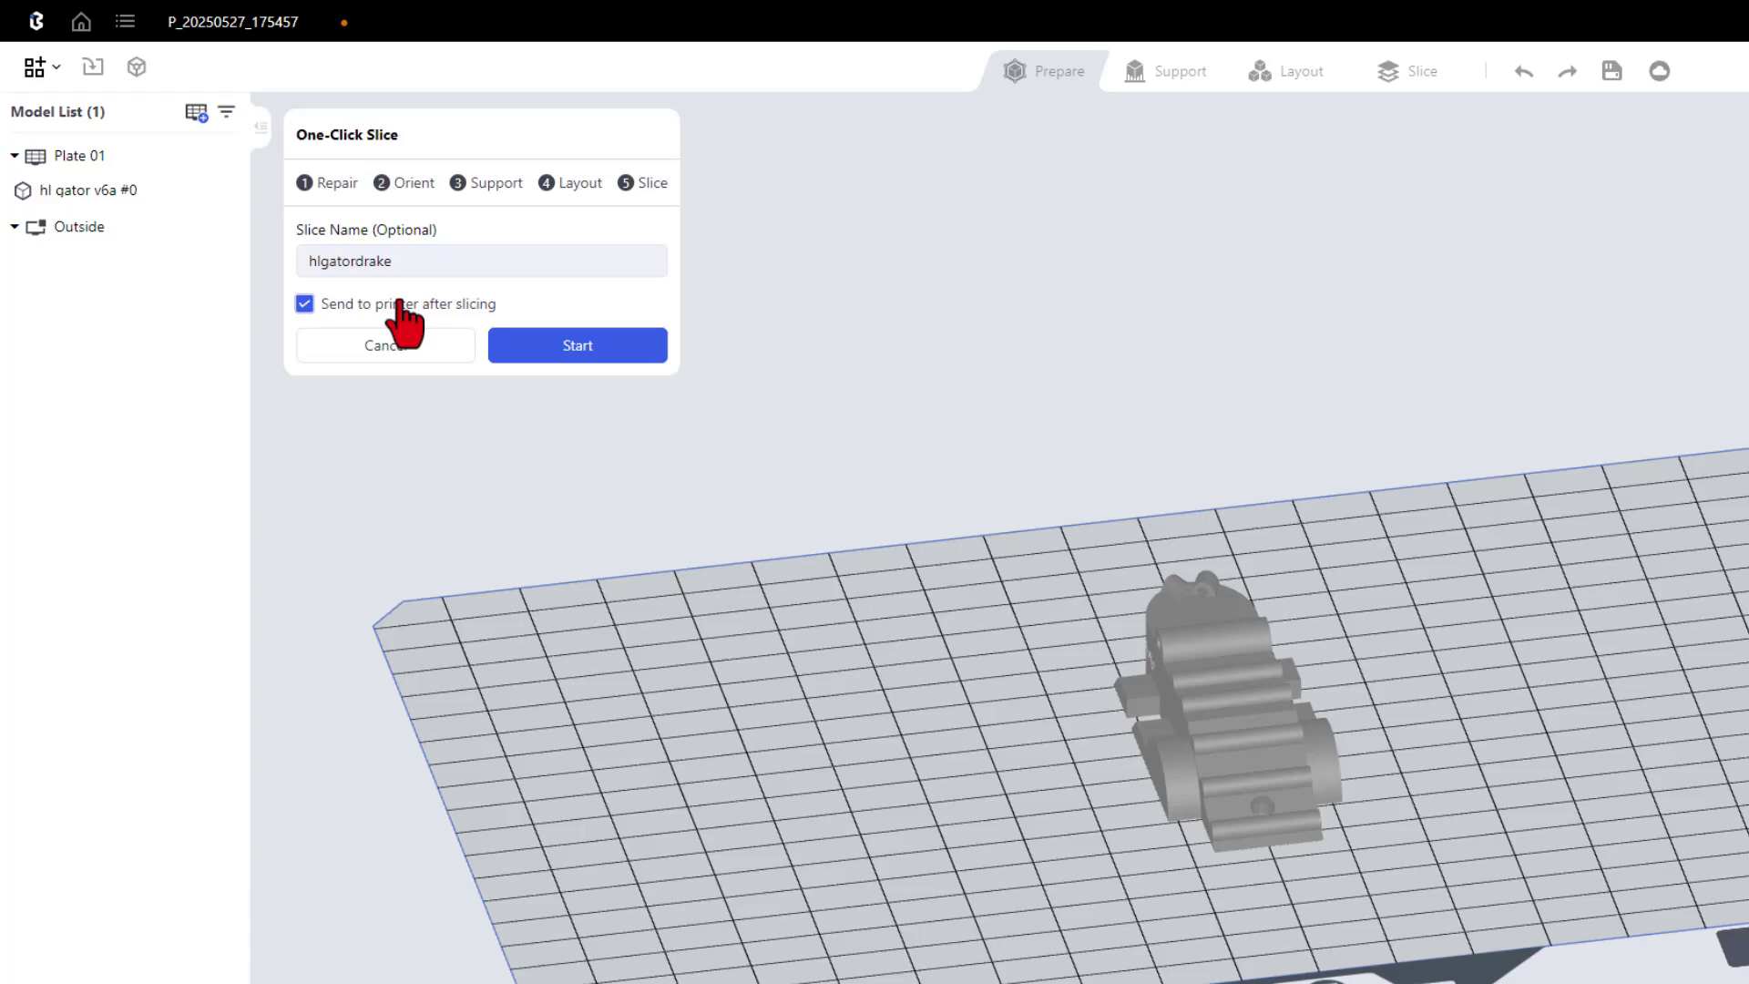
{"action": "left_click", "coordinate": [545, 345]}
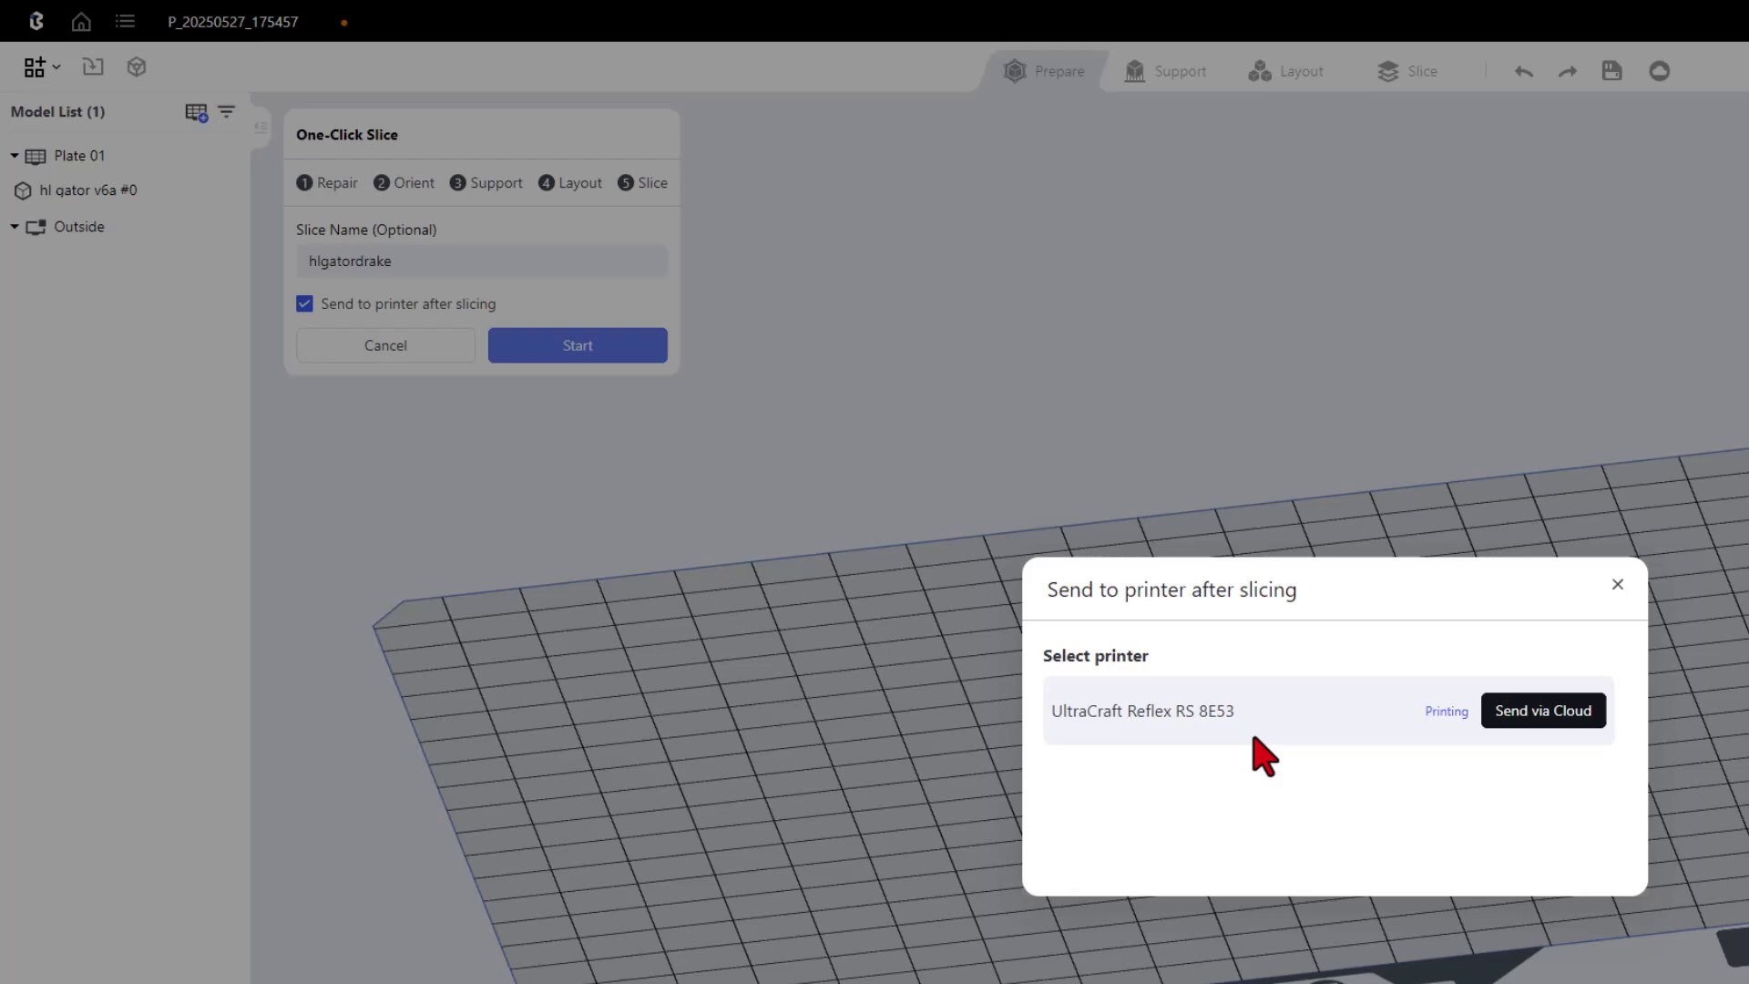
{"action": "left_click", "coordinate": [1557, 712]}
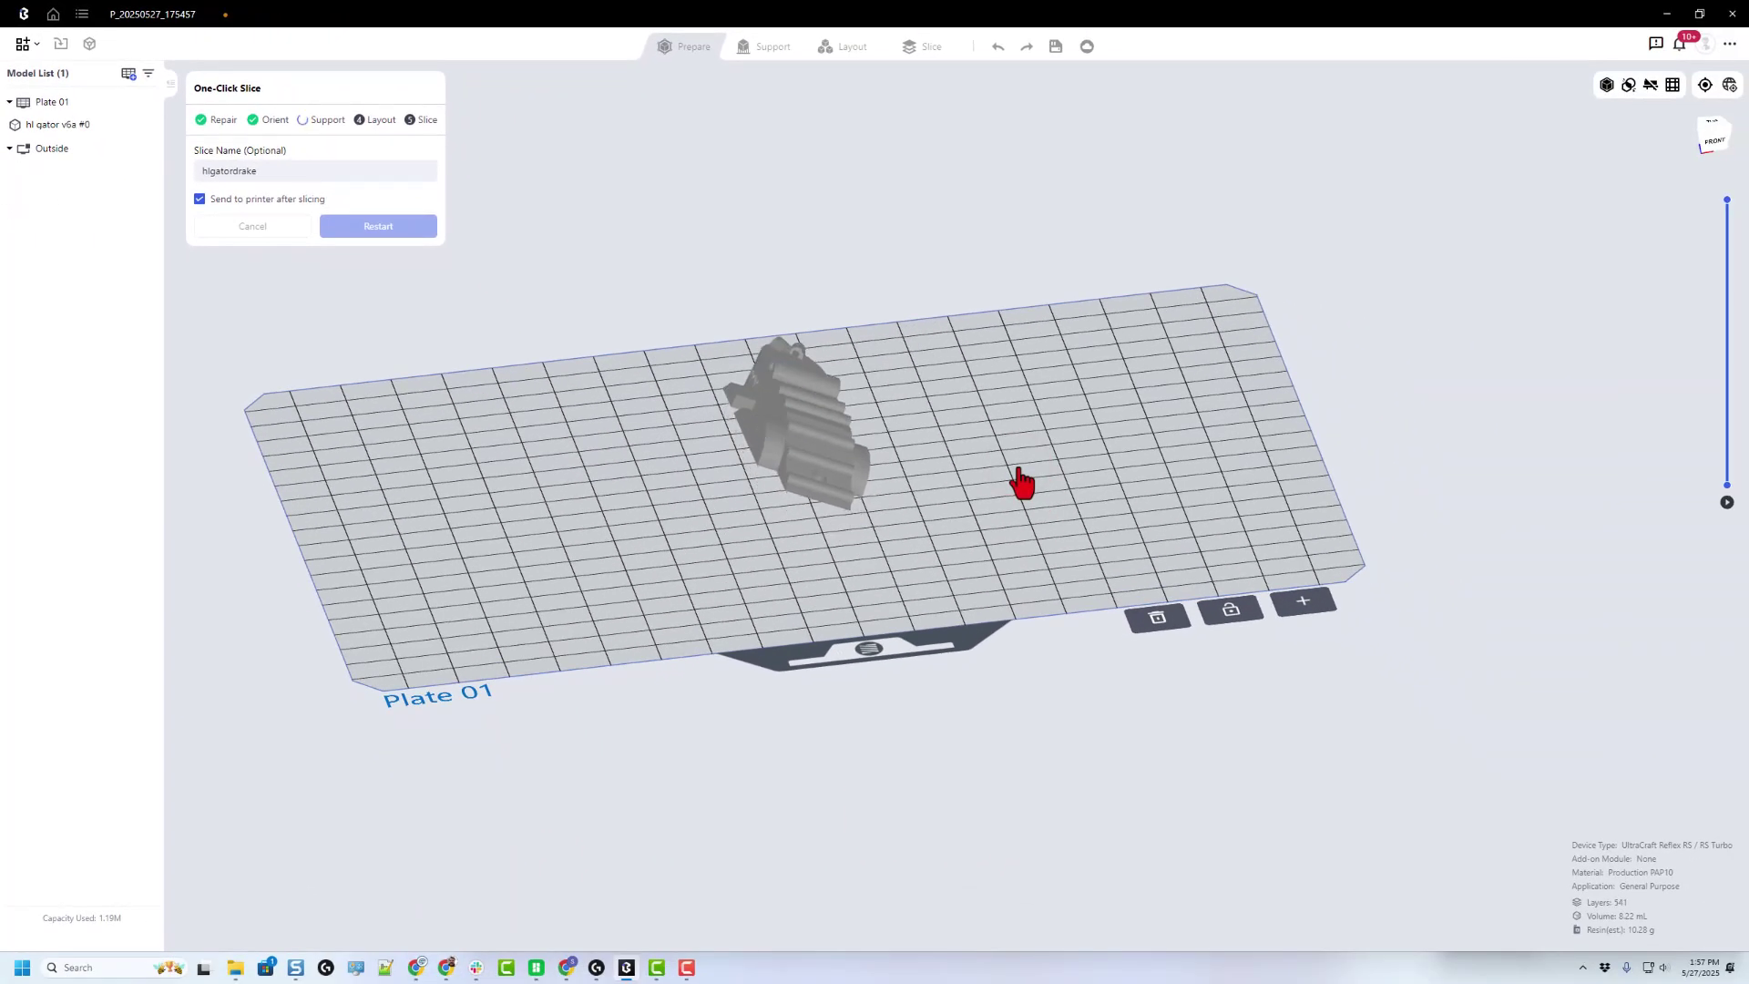